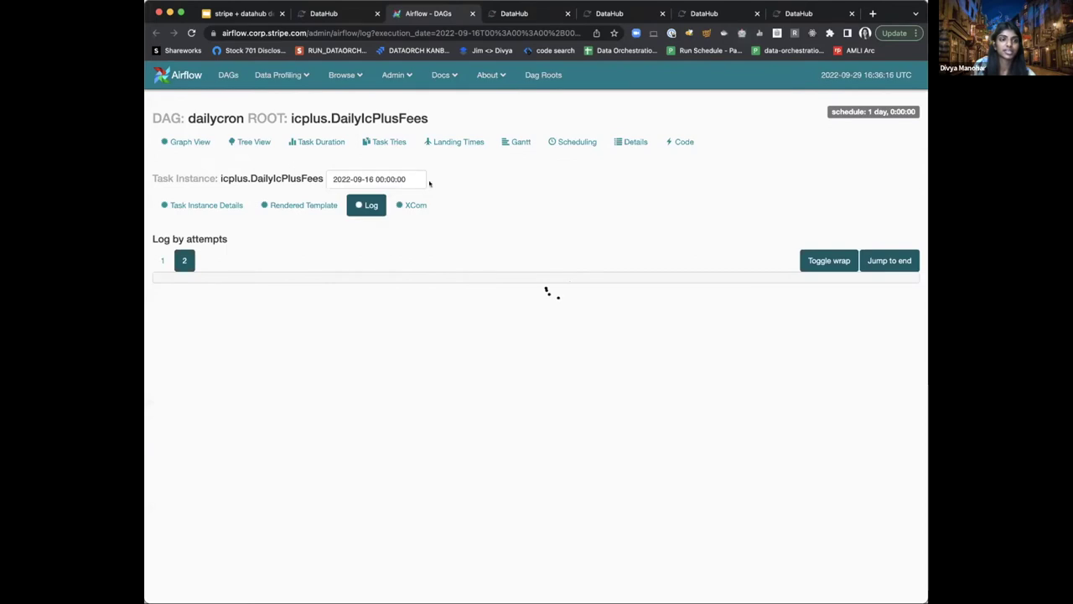
Review the timeliness page of the icplus.DailyIcPlusFees task in DataHub and return to the UI Features Stripe Built slide
{"action": "left_click", "coordinate": [340, 15]}
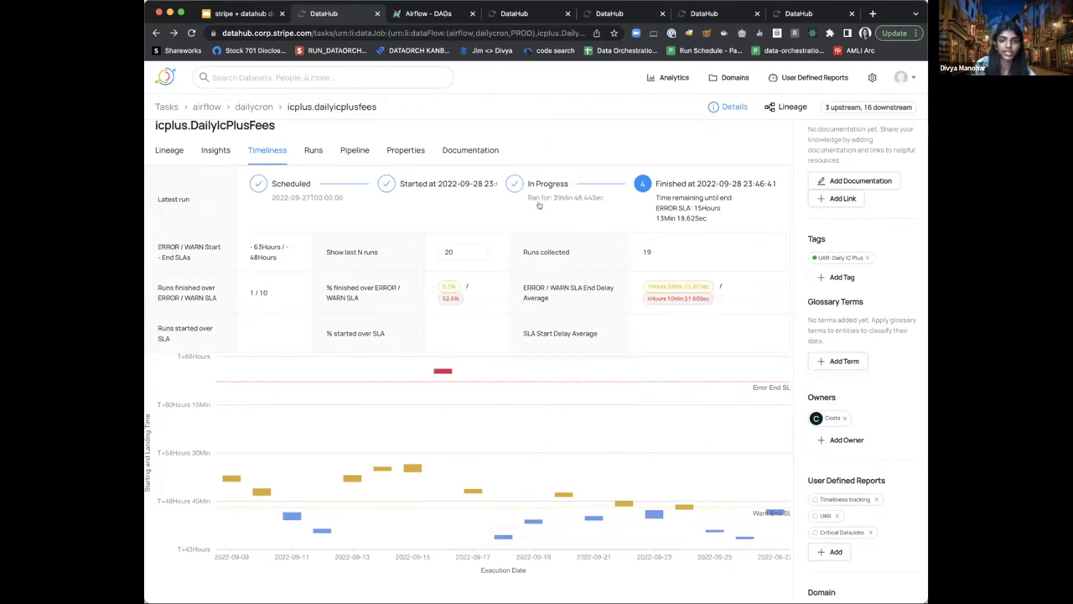
{"action": "left_click", "coordinate": [243, 14]}
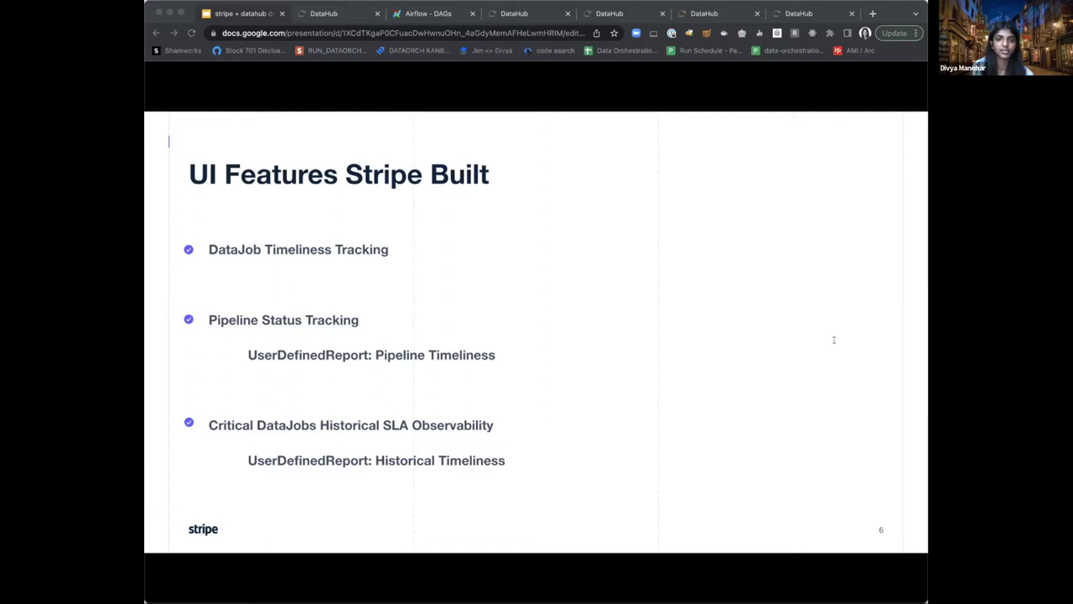
Open the UAR user defined report in DataHub and examine the status and landing times of its pipeline stages
{"action": "left_click", "coordinate": [521, 12]}
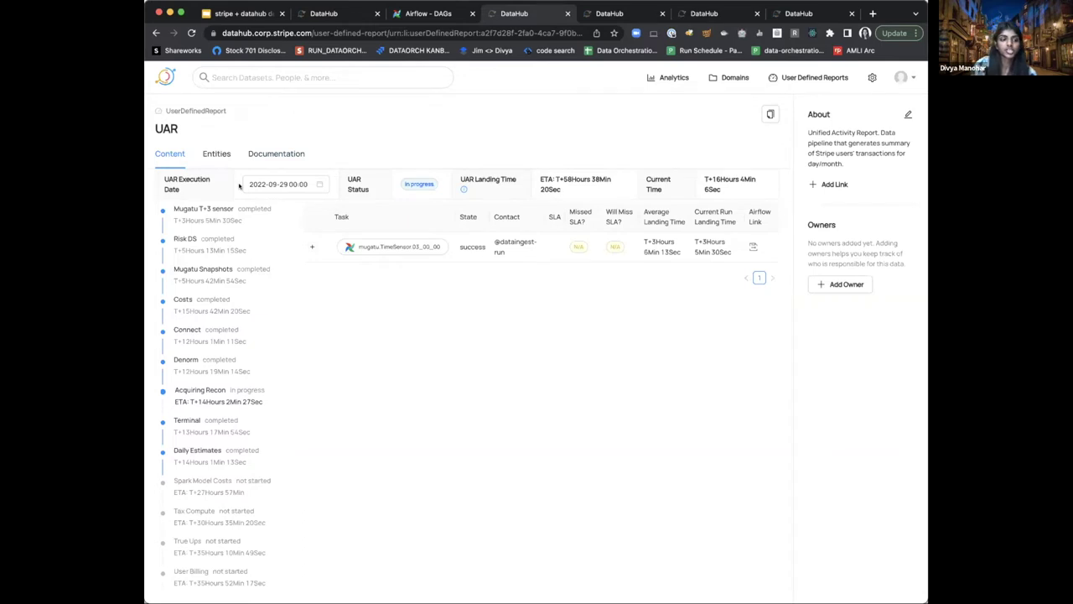
{"action": "scroll", "coordinate": [216, 450], "scroll_direction": "down", "scroll_amount": 5}
{"action": "scroll", "coordinate": [216, 448], "scroll_direction": "up", "scroll_amount": 4}
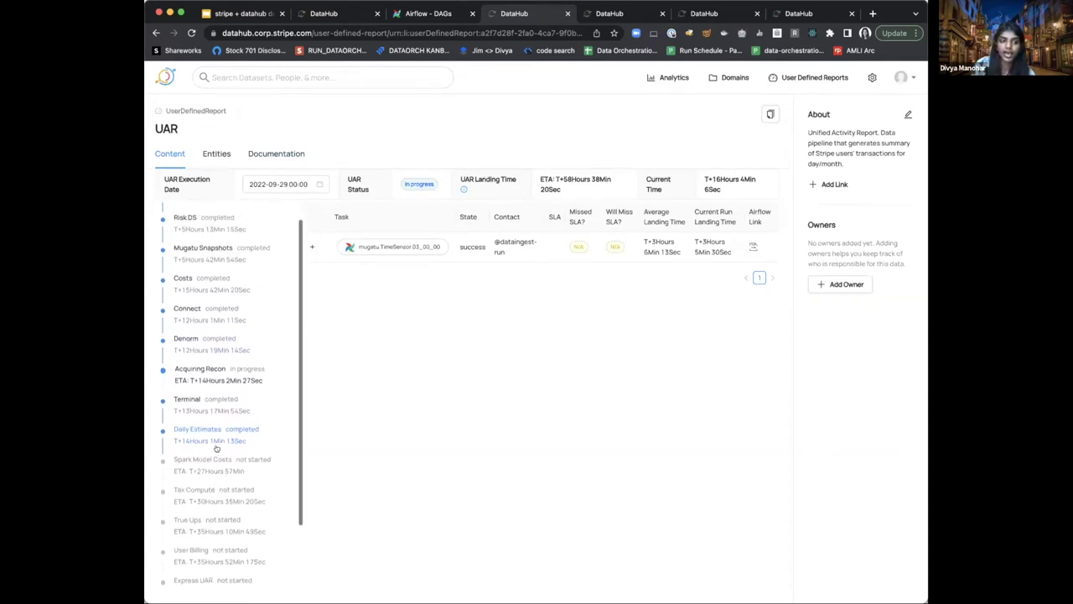
{"action": "scroll", "coordinate": [220, 428], "scroll_direction": "down", "scroll_amount": 2}
{"action": "scroll", "coordinate": [223, 408], "scroll_direction": "down", "scroll_amount": 2}
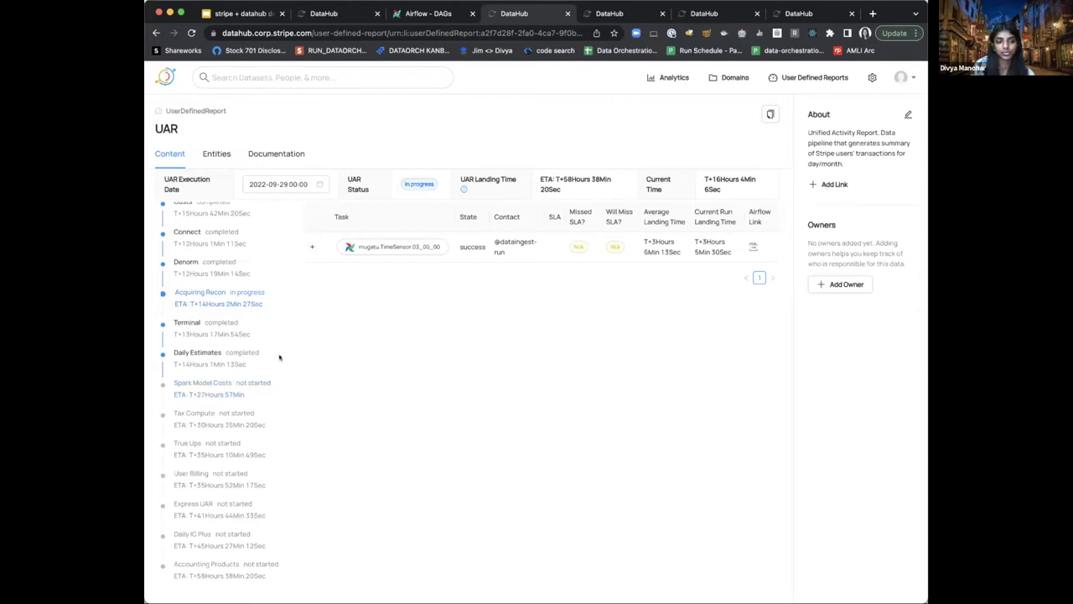
{"action": "scroll", "coordinate": [234, 302], "scroll_direction": "up", "scroll_amount": 2}
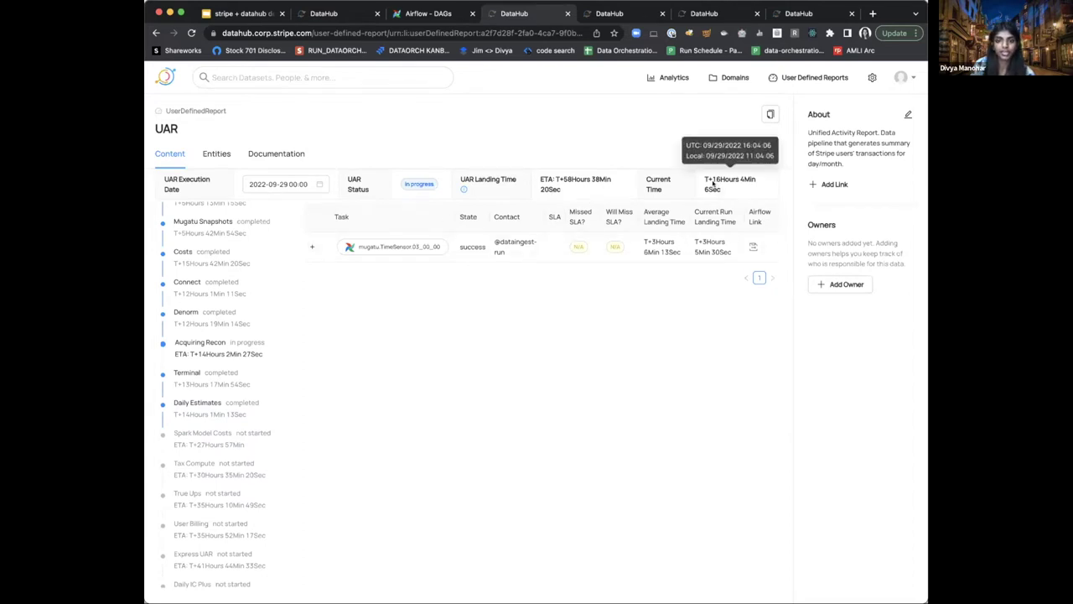
{"action": "scroll", "coordinate": [216, 285], "scroll_direction": "up", "scroll_amount": 3}
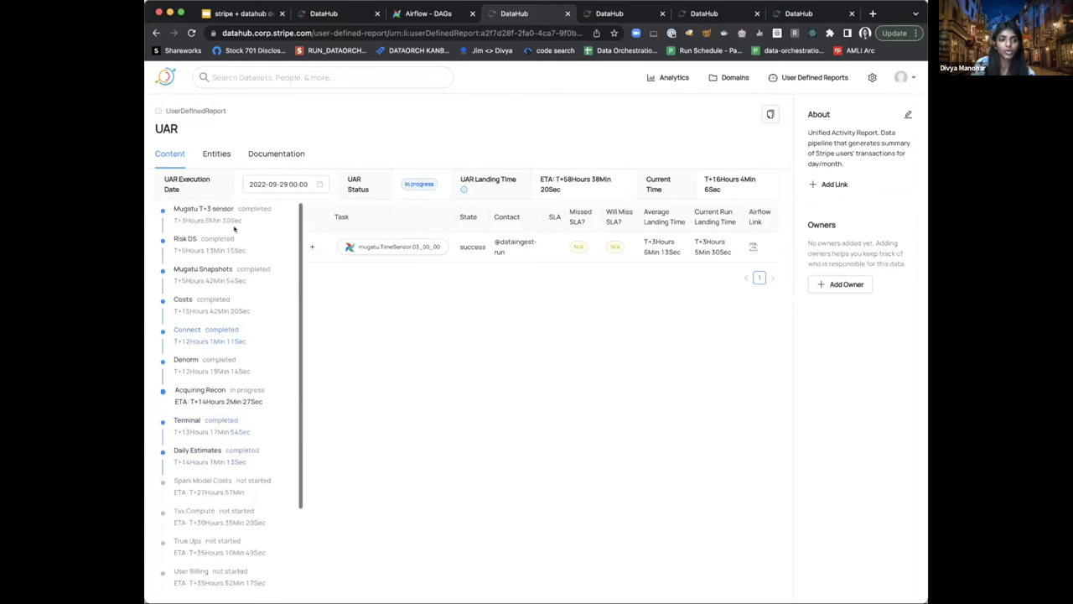
Inspect the Risk DS and Mugatu Snapshots stages, and expand the run history of the risk.MerchantState task under Risk DS
{"action": "left_click", "coordinate": [209, 249]}
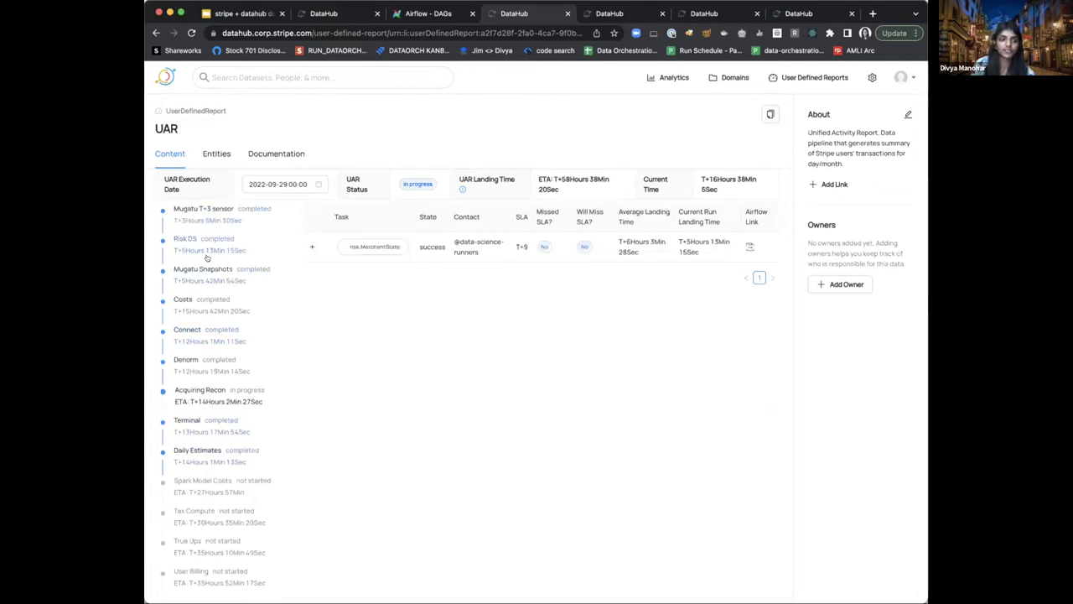
{"action": "left_click", "coordinate": [204, 274]}
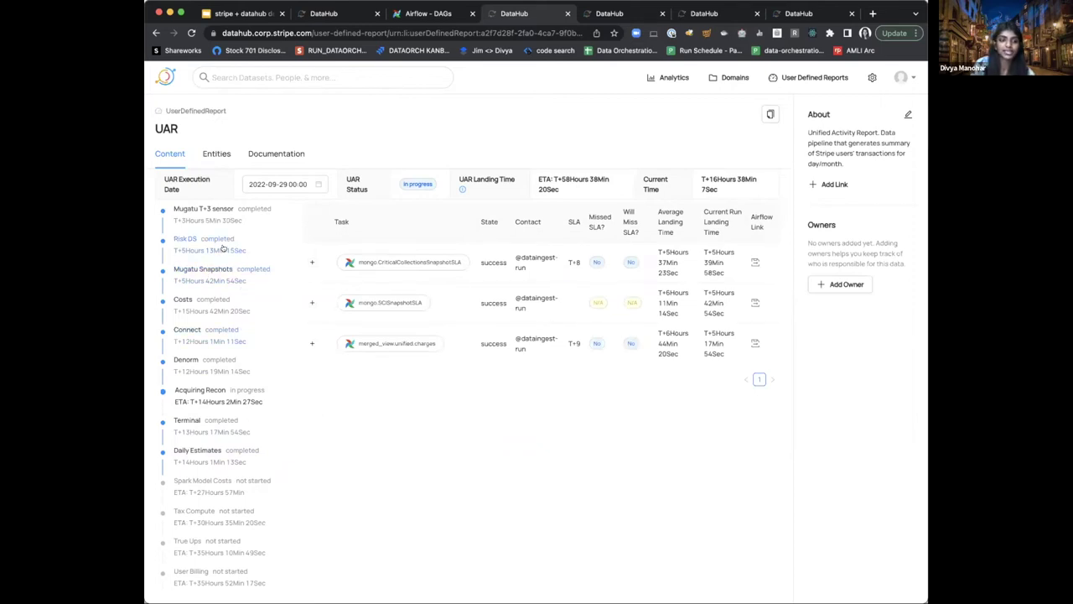
{"action": "left_click", "coordinate": [235, 255]}
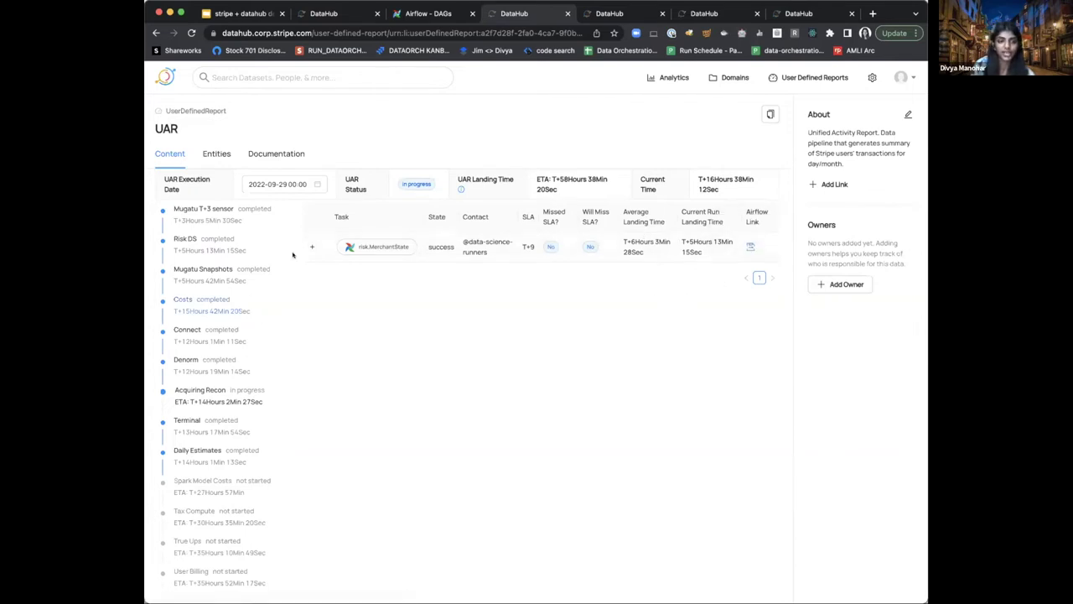
{"action": "left_click", "coordinate": [299, 307]}
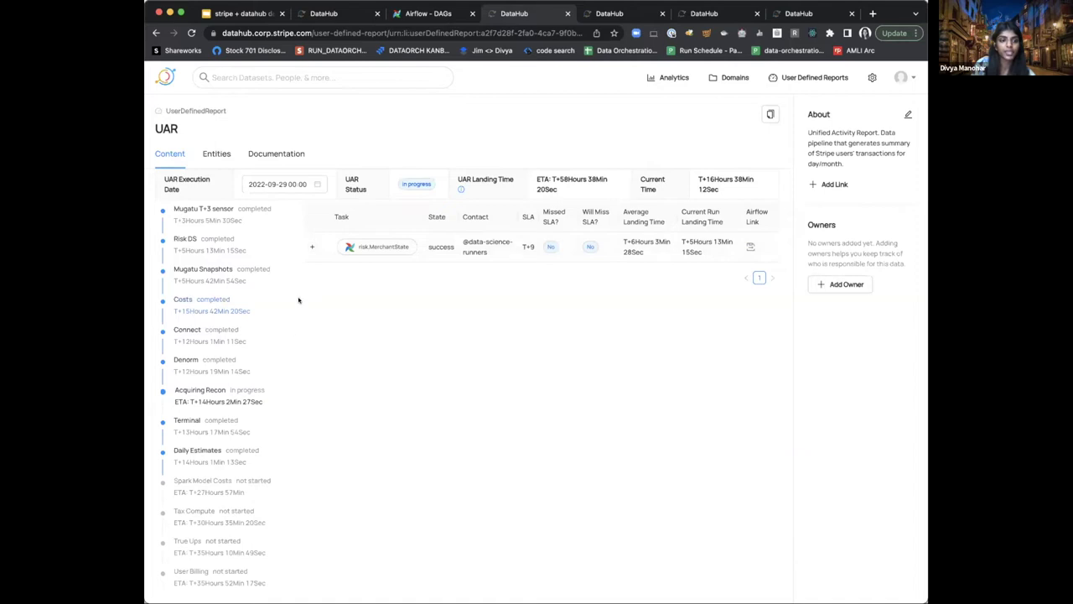
{"action": "left_click", "coordinate": [311, 248]}
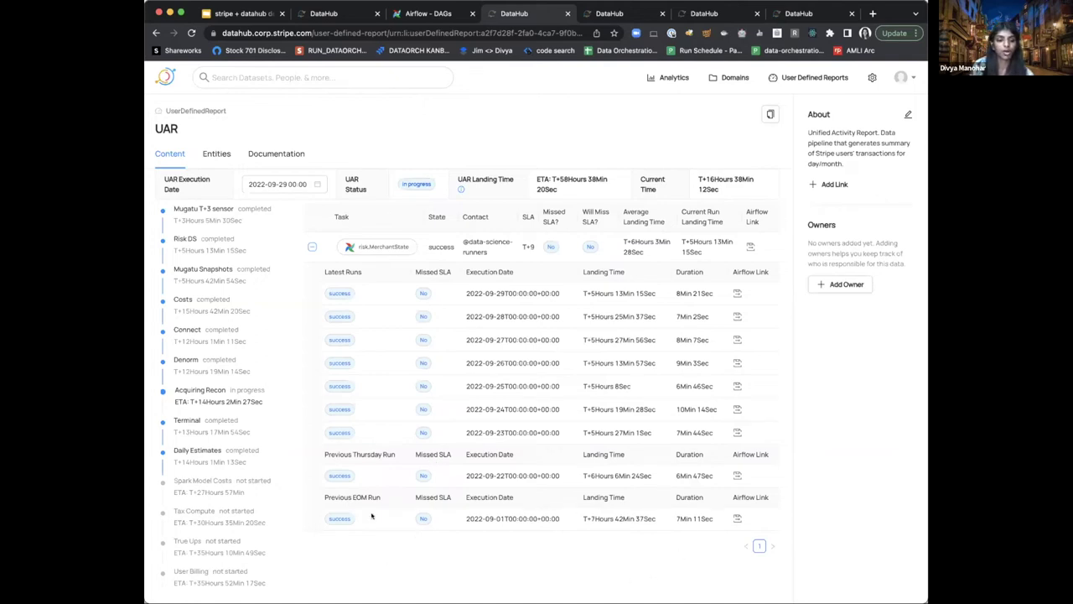
Show the tasks of the Tax Compute stage and examine their SLA, landing time and Airflow link columns
{"action": "left_click", "coordinate": [226, 495]}
{"action": "left_click", "coordinate": [215, 518]}
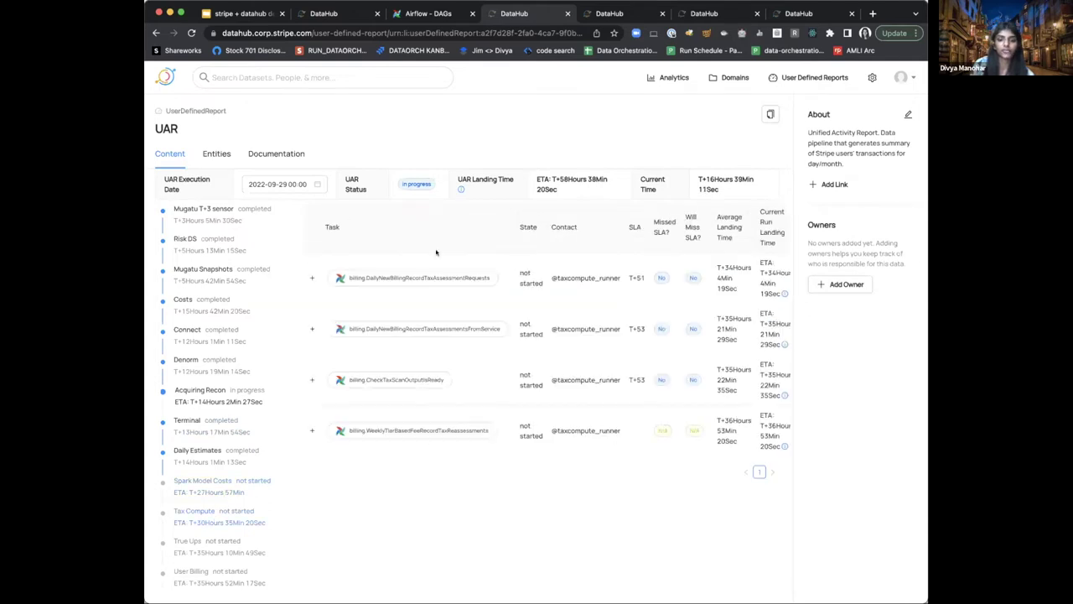
{"action": "scroll", "coordinate": [597, 367], "scroll_direction": "right", "scroll_amount": 3}
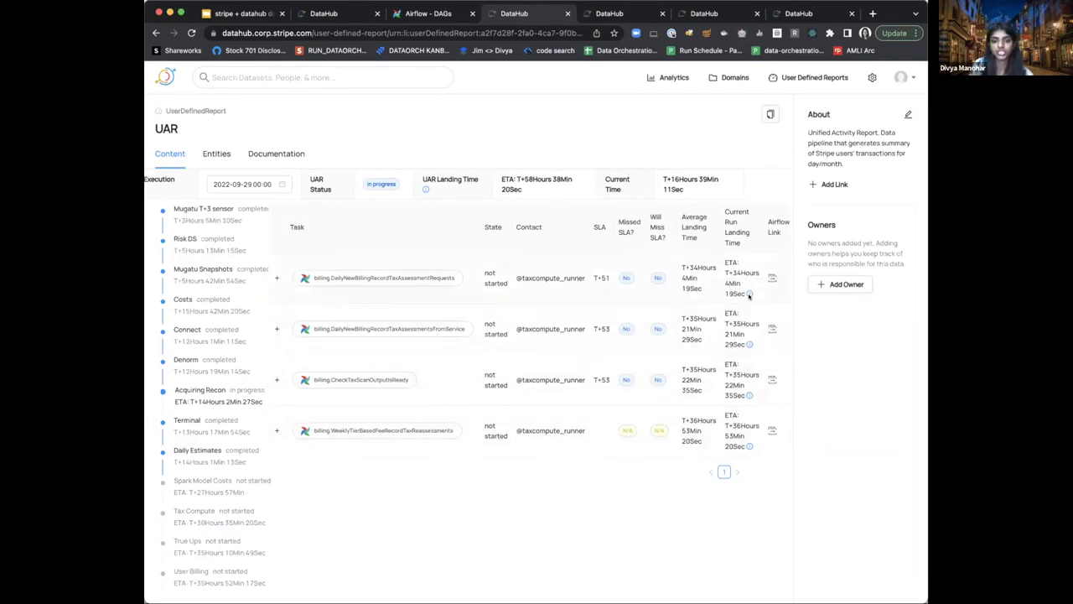
{"action": "scroll", "coordinate": [419, 336], "scroll_direction": "left", "scroll_amount": 2}
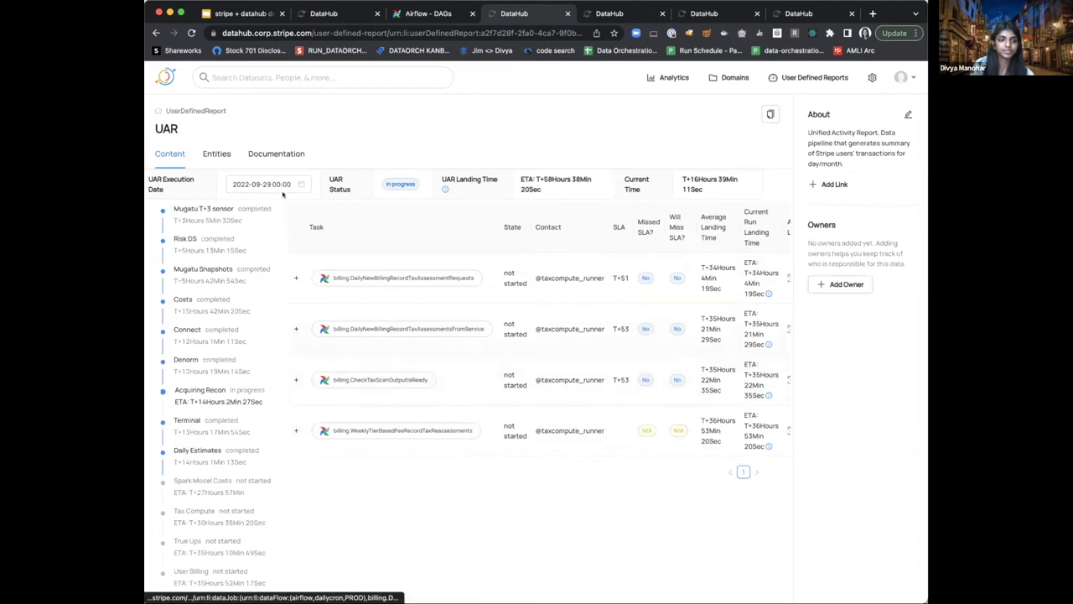
{"action": "left_click", "coordinate": [247, 12]}
{"action": "left_click", "coordinate": [508, 11]}
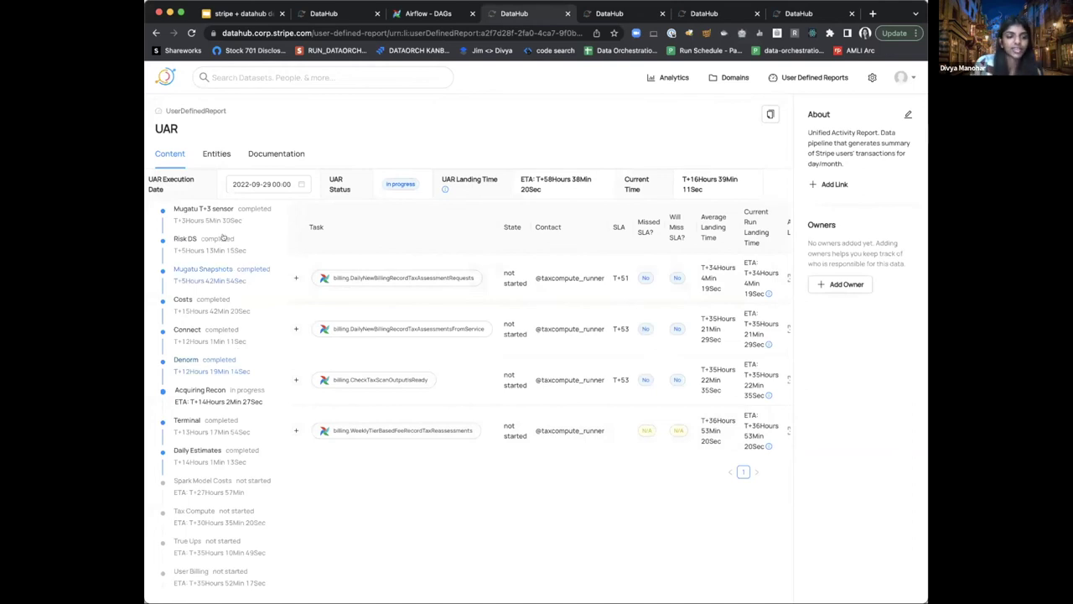
Show the risk.MerchantState run history under the Risk DS stage again and view that task's DataHub page
{"action": "scroll", "coordinate": [312, 305], "scroll_direction": "left", "scroll_amount": 2}
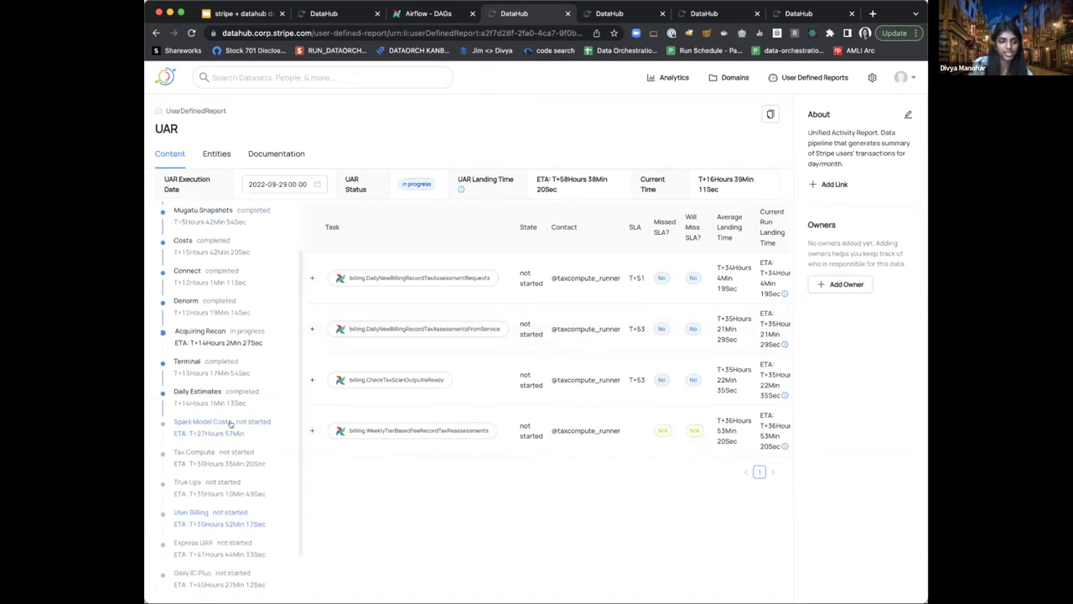
{"action": "left_click", "coordinate": [311, 246]}
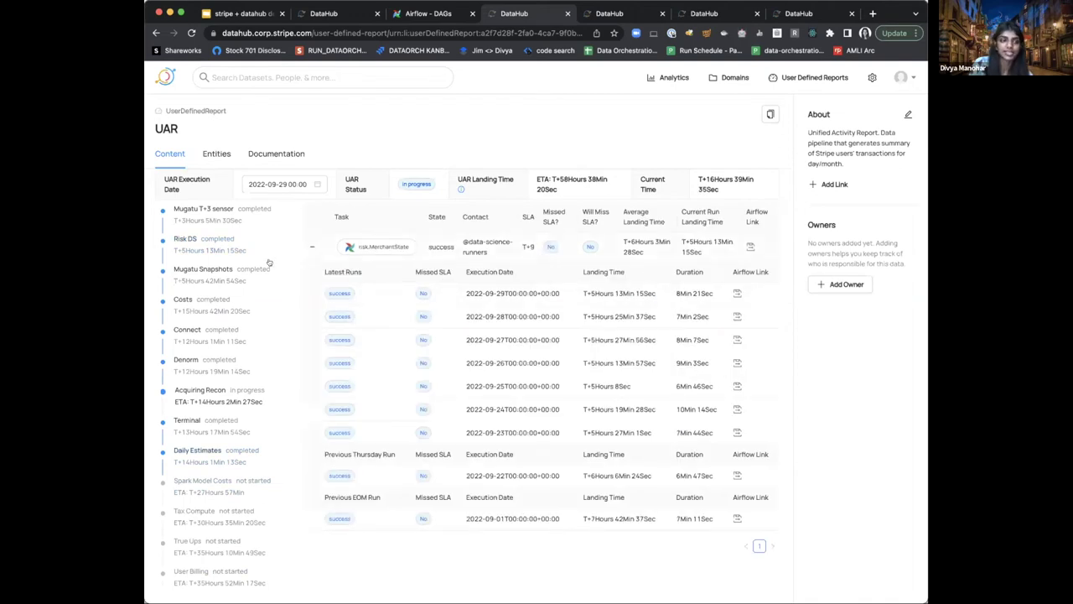
{"action": "left_click", "coordinate": [607, 12]}
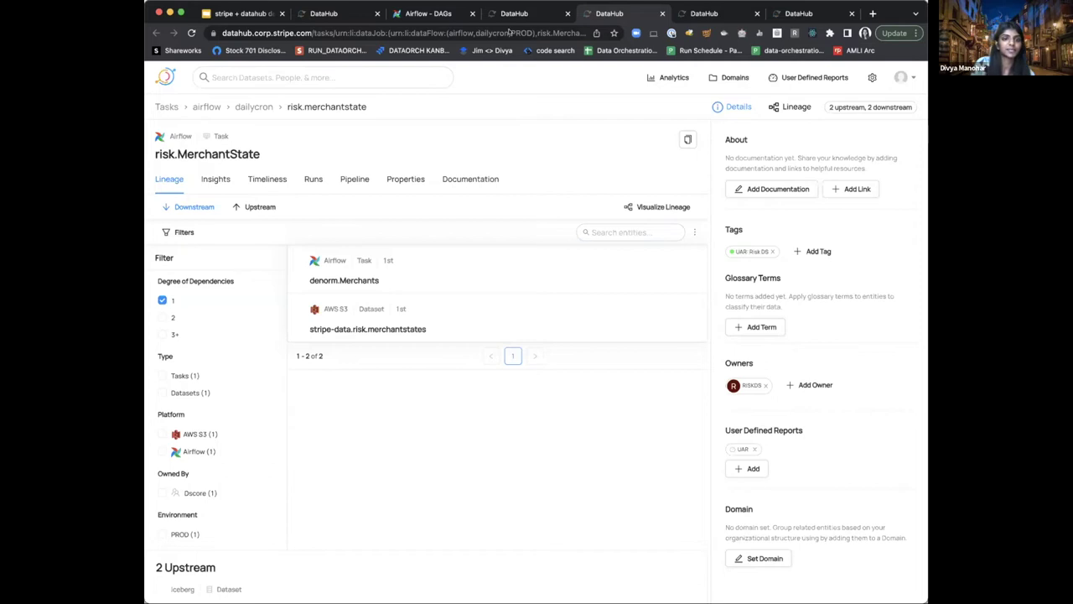
Open the Critical DataJobs report and examine the deadline metrics and historical SLA charts of each team's job
{"action": "left_click", "coordinate": [255, 15]}
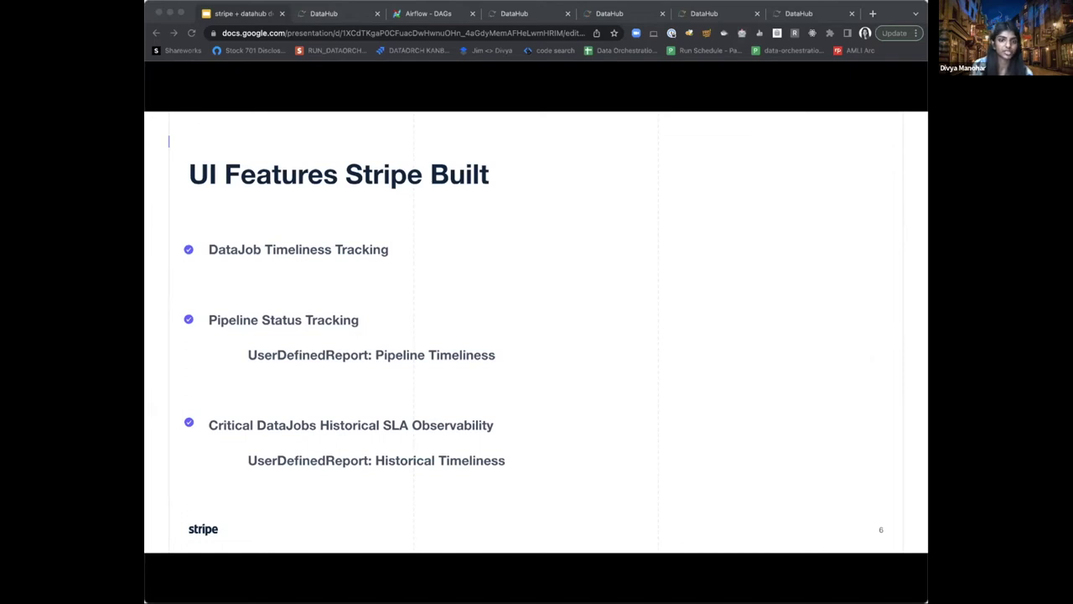
{"action": "left_click", "coordinate": [637, 15]}
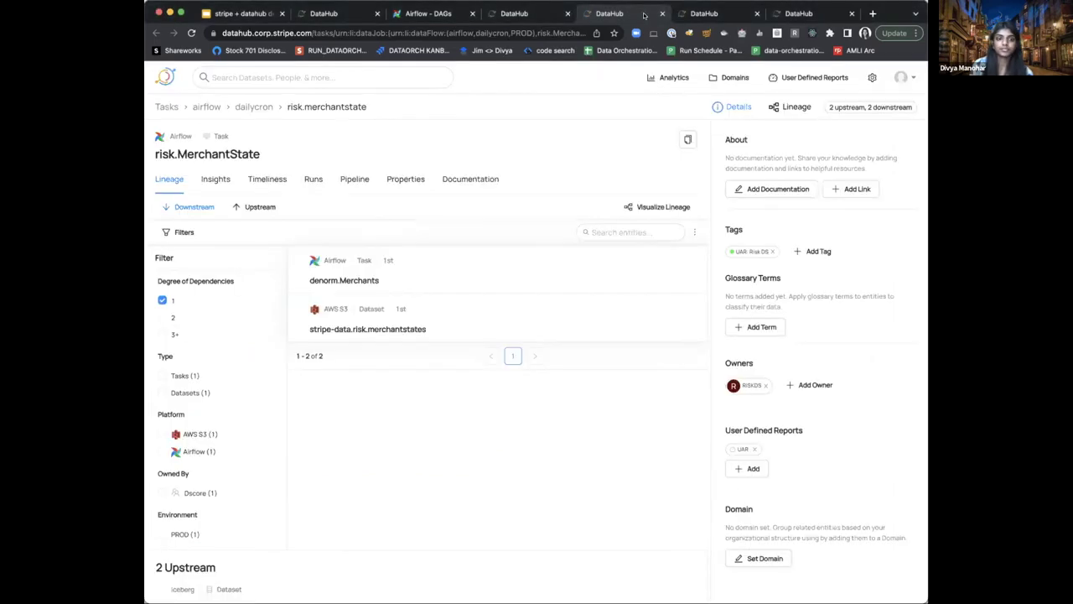
{"action": "left_click", "coordinate": [702, 14]}
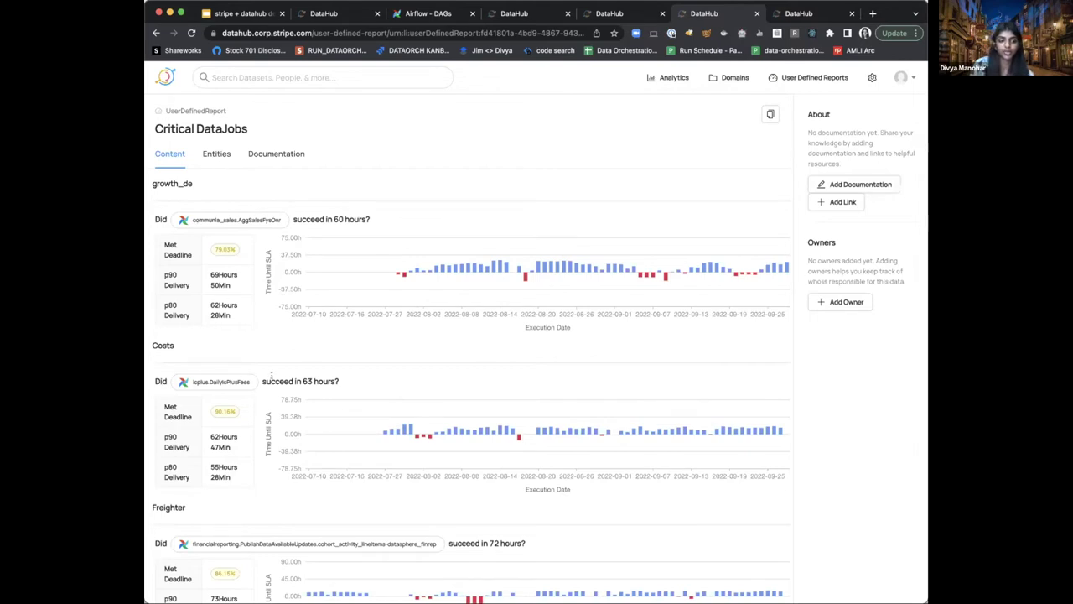
{"action": "scroll", "coordinate": [271, 375], "scroll_direction": "down", "scroll_amount": 3}
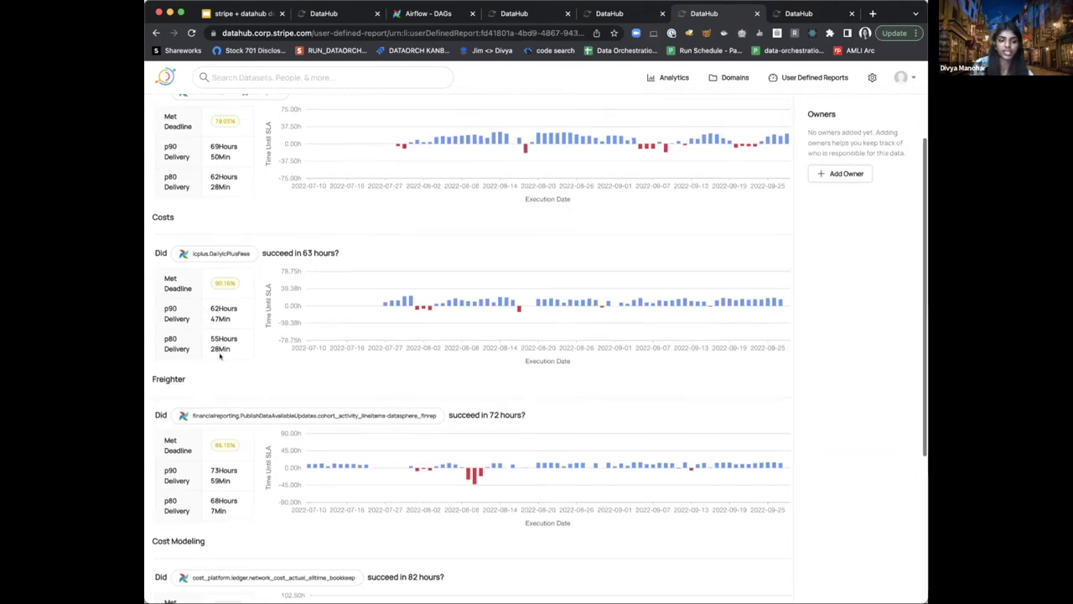
{"action": "scroll", "coordinate": [219, 352], "scroll_direction": "down", "scroll_amount": 3}
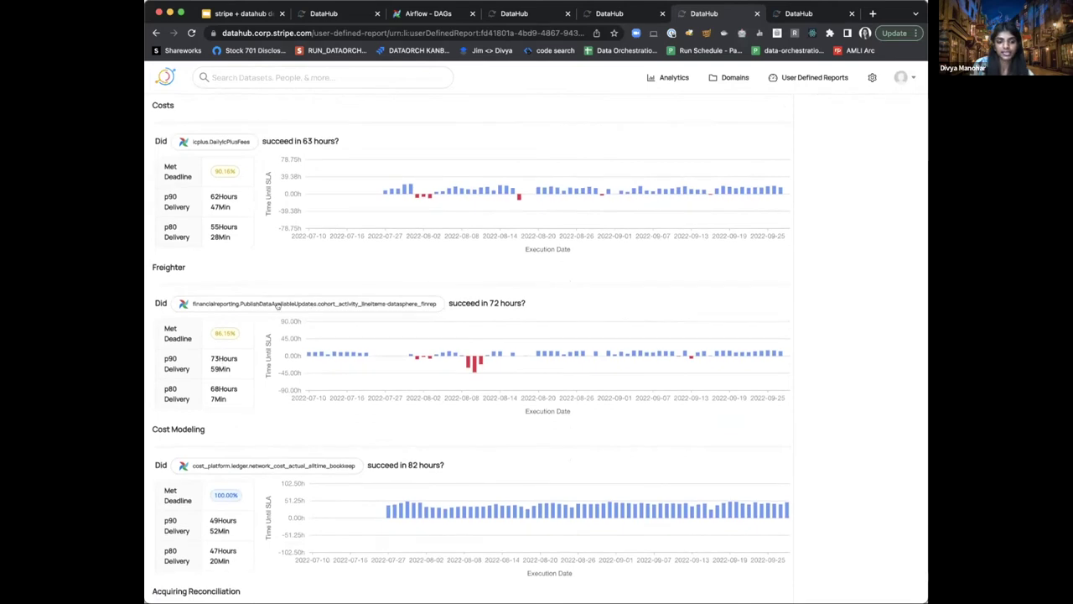
{"action": "scroll", "coordinate": [596, 436], "scroll_direction": "down", "scroll_amount": 2}
{"action": "scroll", "coordinate": [595, 435], "scroll_direction": "down", "scroll_amount": 1}
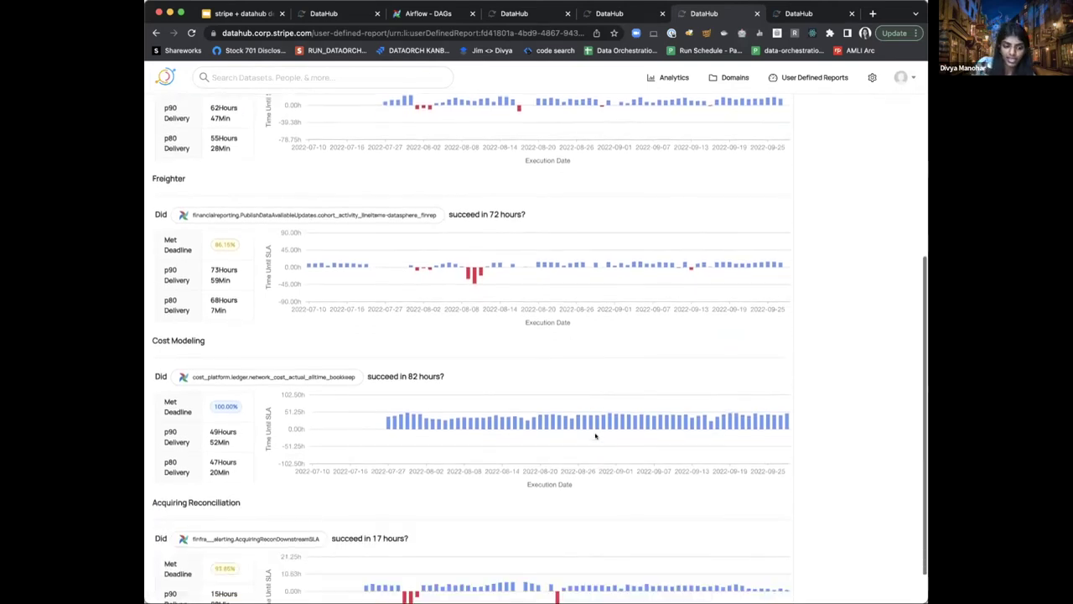
{"action": "scroll", "coordinate": [440, 484], "scroll_direction": "down", "scroll_amount": 2}
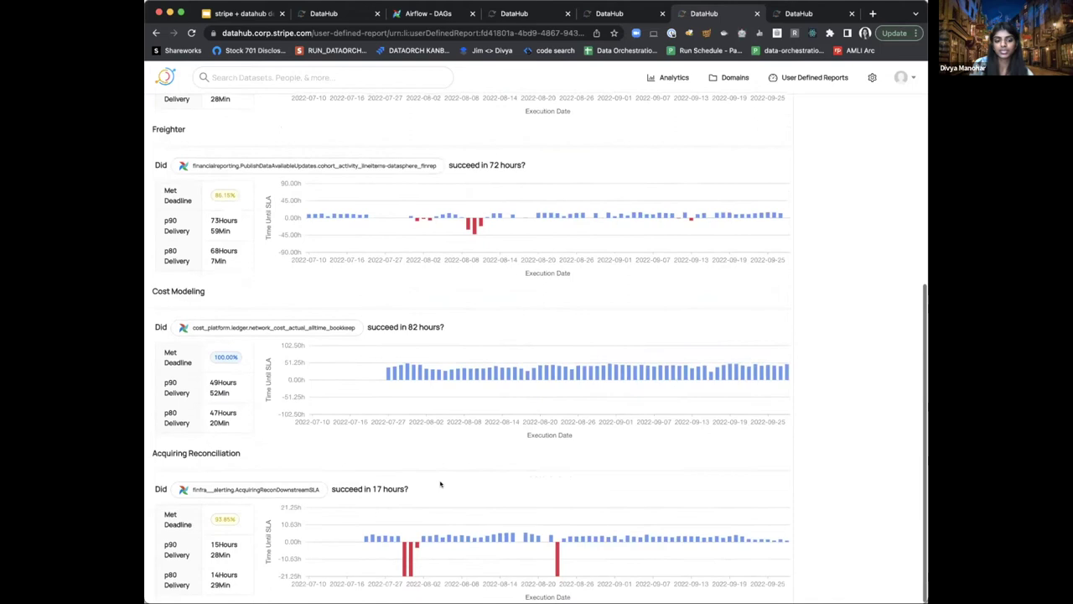
{"action": "scroll", "coordinate": [406, 422], "scroll_direction": "up", "scroll_amount": 7}
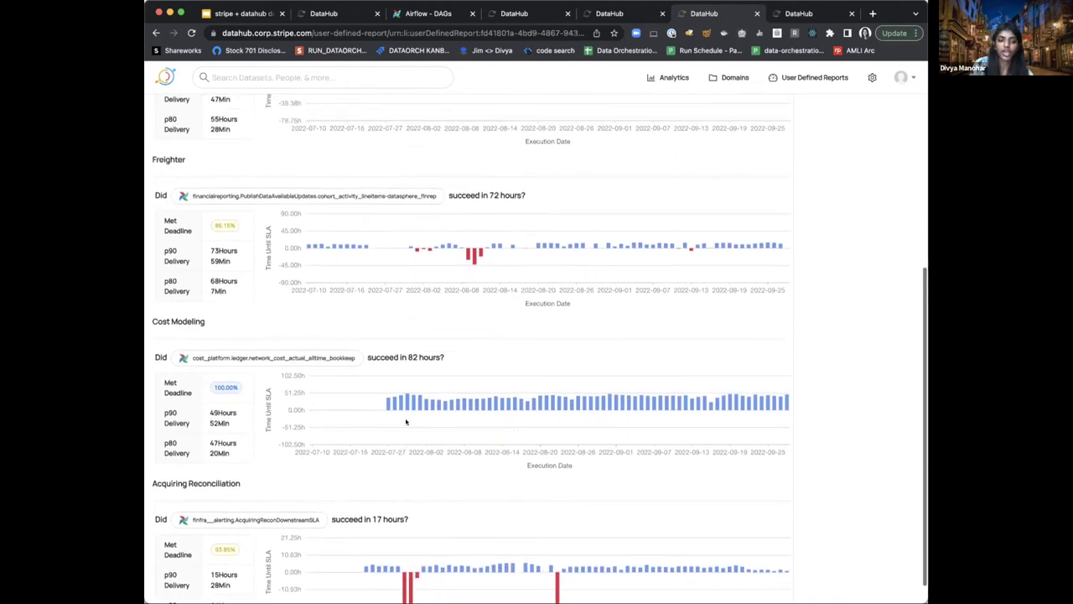
{"action": "scroll", "coordinate": [402, 336], "scroll_direction": "up", "scroll_amount": 4}
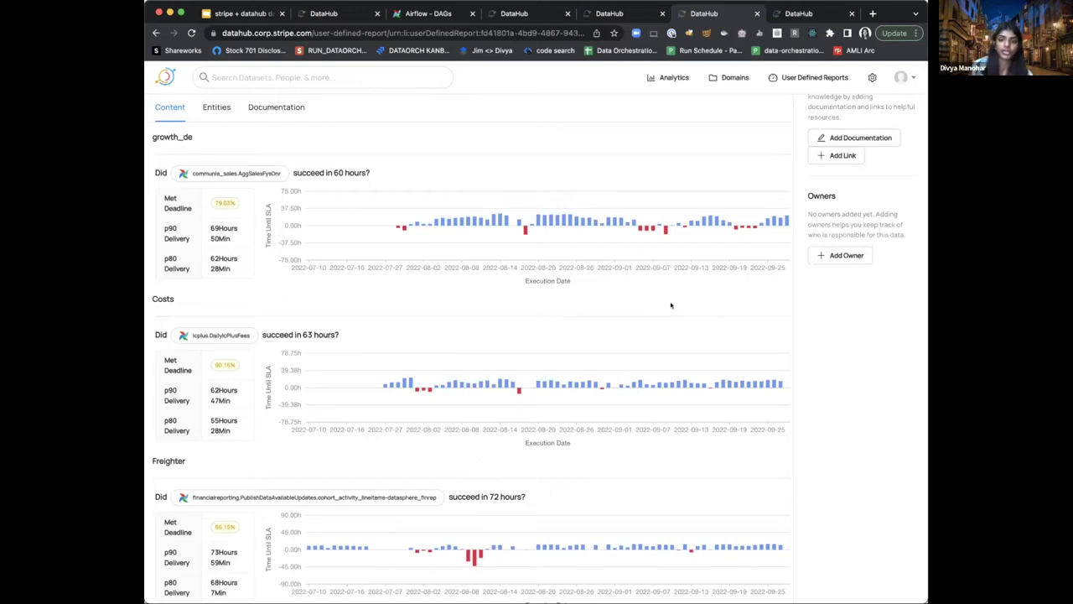
Check individual run details in the Critical DataJobs charts and compare the report with the UAR report
{"action": "mouse_move", "coordinate": [772, 383]}
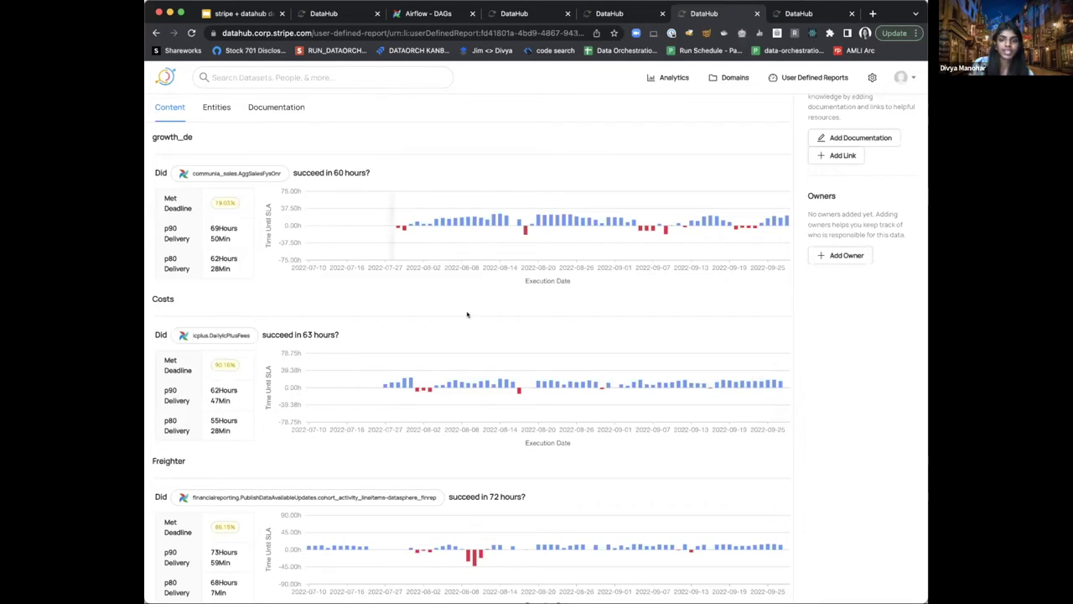
{"action": "scroll", "coordinate": [545, 321], "scroll_direction": "up", "scroll_amount": 1}
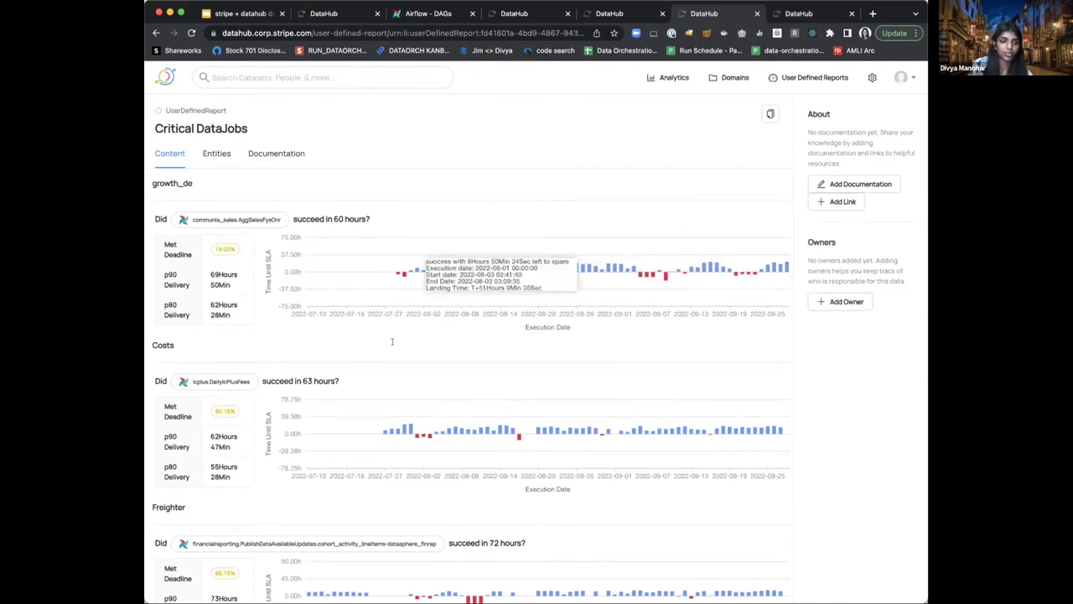
{"action": "scroll", "coordinate": [391, 342], "scroll_direction": "down", "scroll_amount": 5}
{"action": "scroll", "coordinate": [391, 342], "scroll_direction": "up", "scroll_amount": 5}
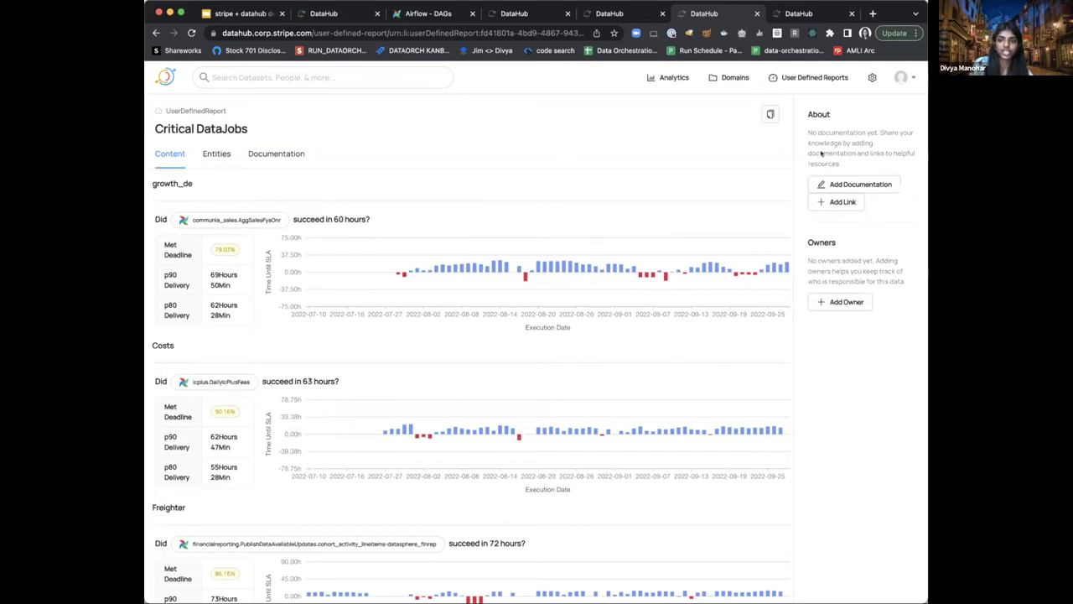
{"action": "left_click", "coordinate": [527, 13]}
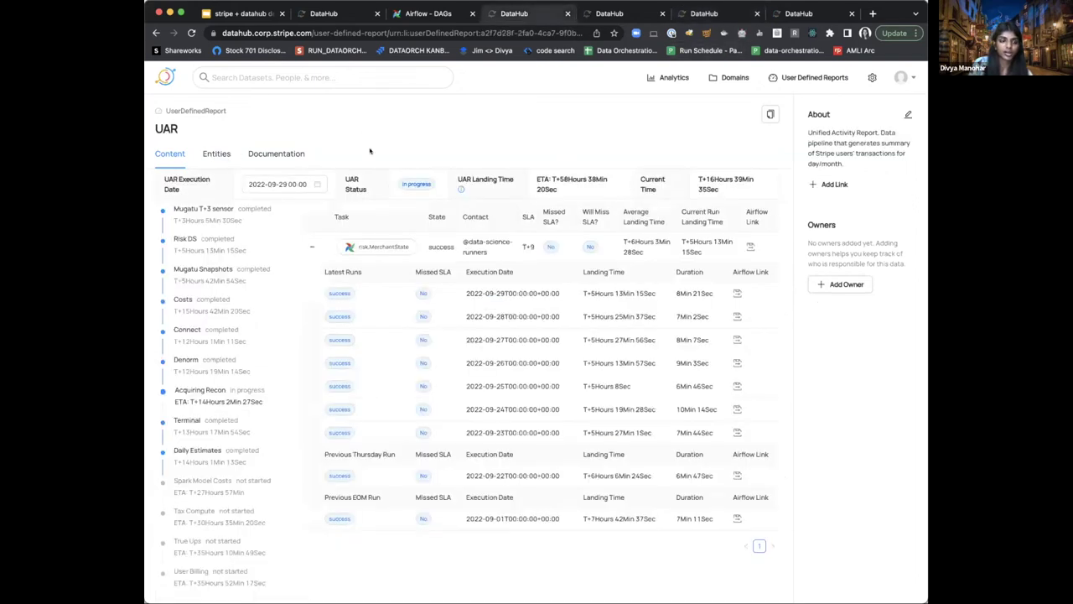
{"action": "left_click", "coordinate": [699, 15]}
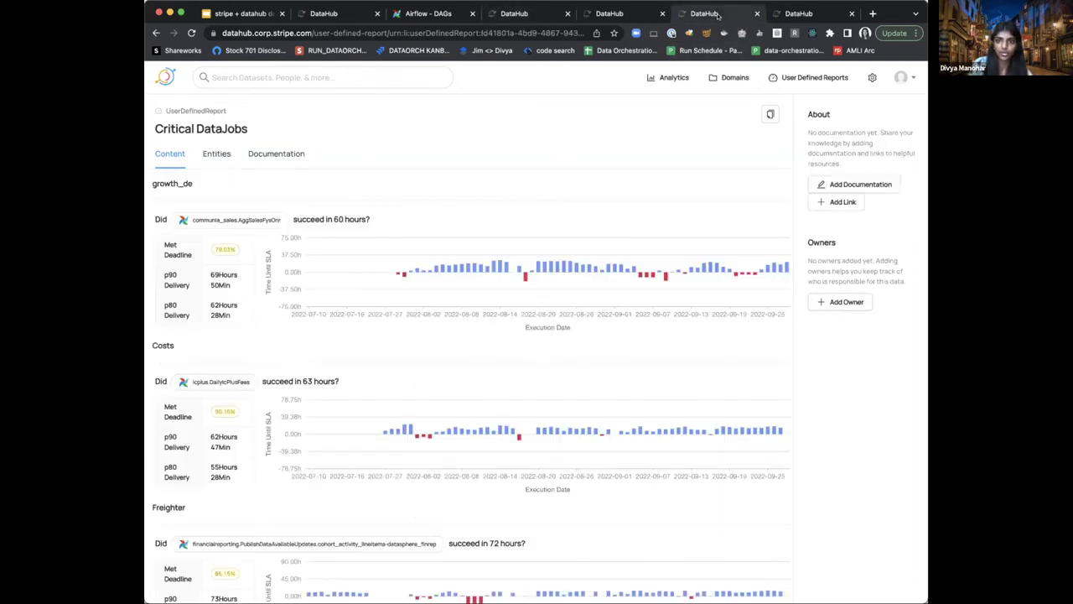
Open the User Defined Reports list, examine the name, type and description settings for a new report, and cancel without creating it
{"action": "left_click", "coordinate": [800, 12]}
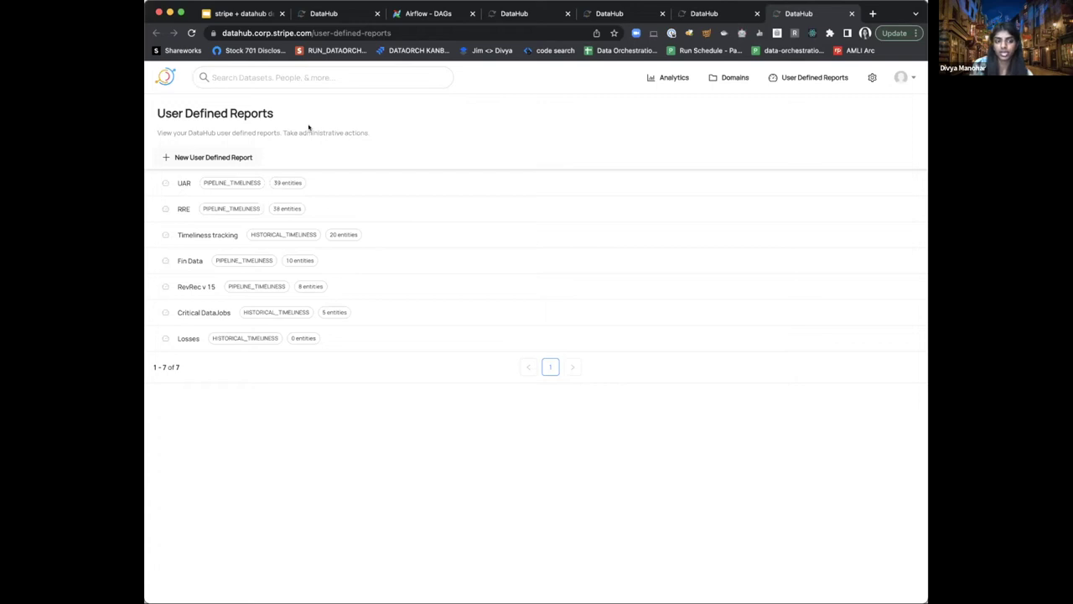
{"action": "left_click", "coordinate": [165, 157]}
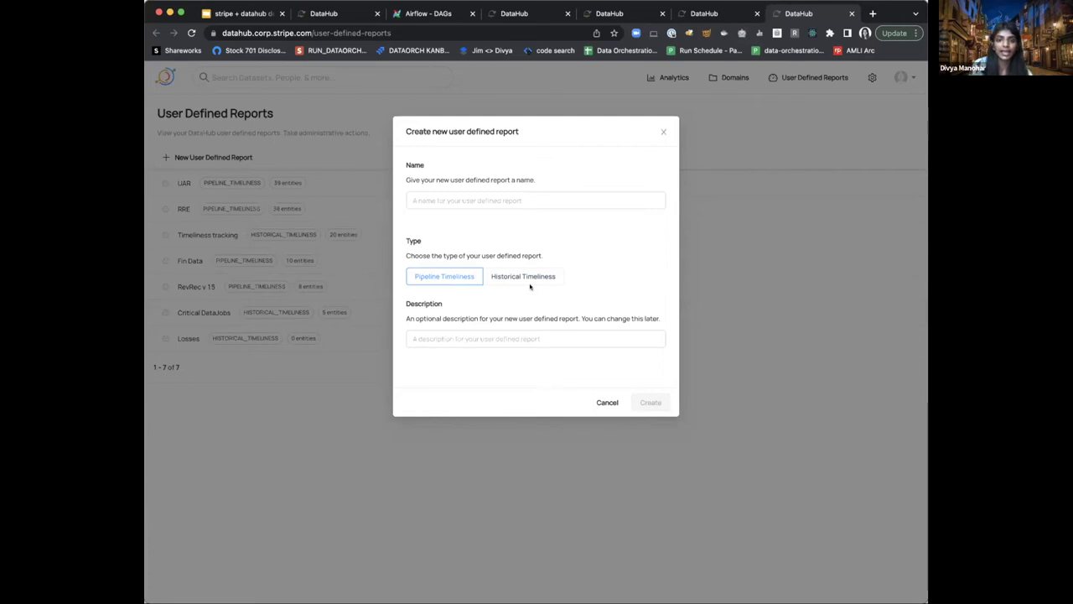
{"action": "left_click", "coordinate": [607, 403]}
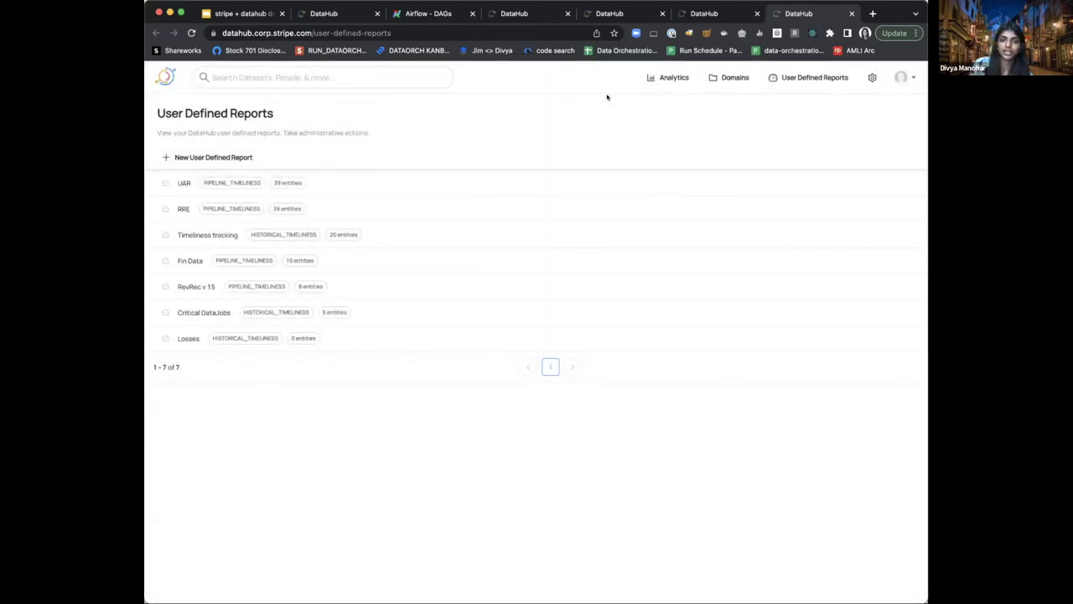
Switch to the Google Slides presentation and advance from the UI features slide to the Closing slide
{"action": "left_click", "coordinate": [246, 14]}
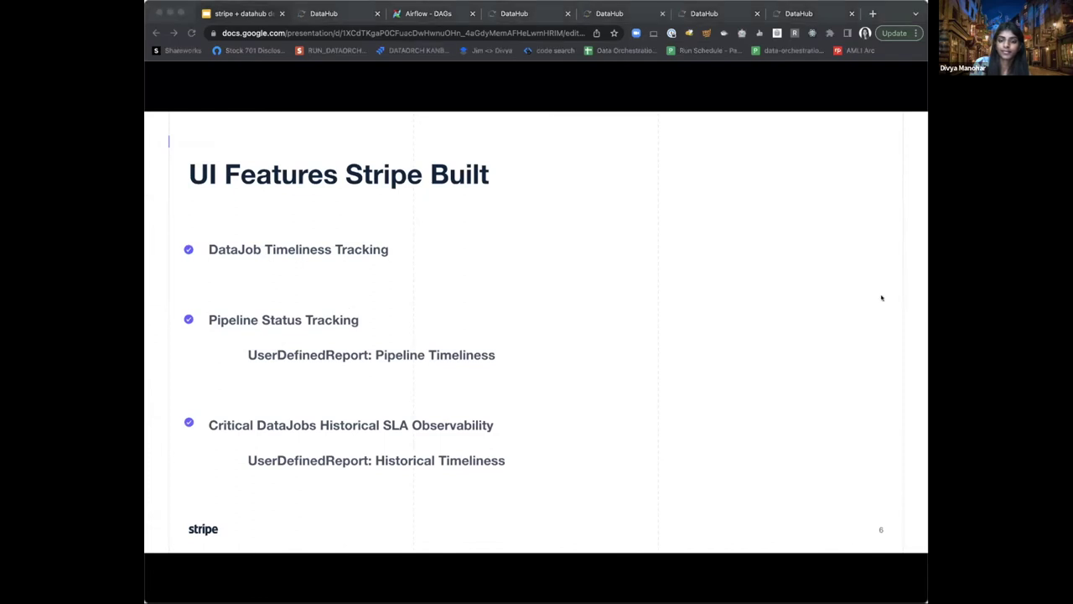
{"action": "key", "text": "Right"}
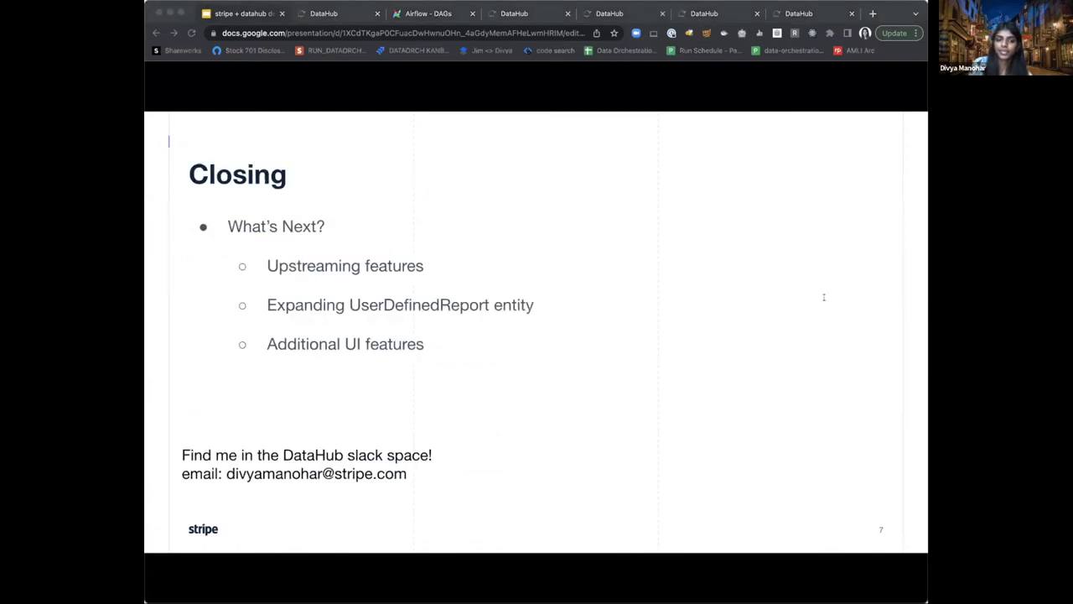
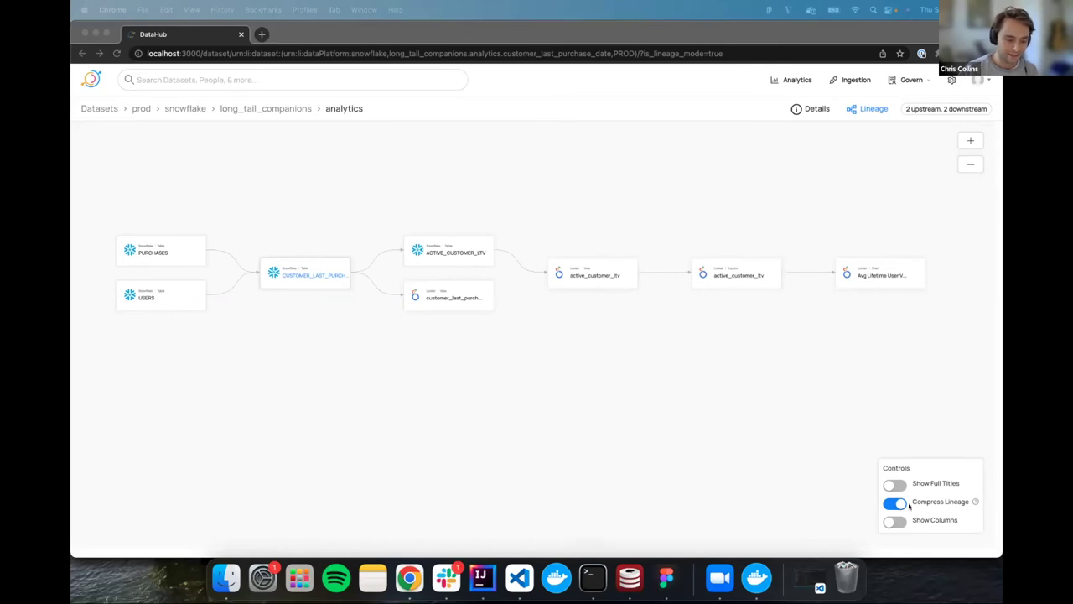
Show columns in the lineage graph, moving the CUSTOMER_LAST_PURCHASE_DATE node down and the PURCHASES node slightly up
{"action": "left_click", "coordinate": [821, 526]}
{"action": "left_click", "coordinate": [895, 521]}
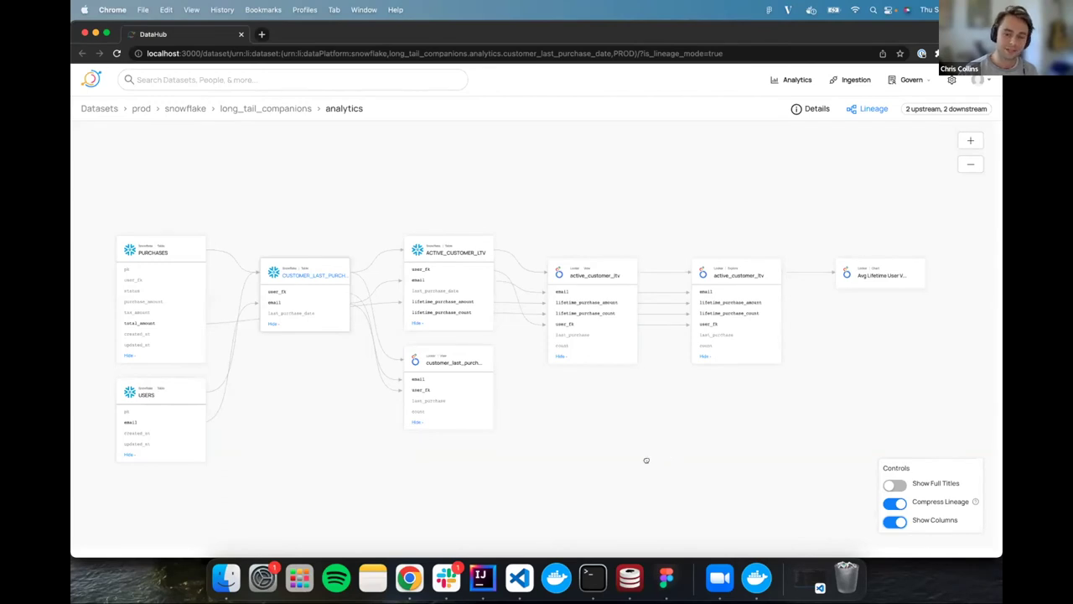
{"action": "scroll", "coordinate": [650, 455], "scroll_direction": "left", "scroll_amount": 3}
{"action": "left_click_drag", "start_coordinate": [344, 265], "coordinate": [353, 354]}
{"action": "left_click_drag", "start_coordinate": [225, 242], "coordinate": [229, 219]}
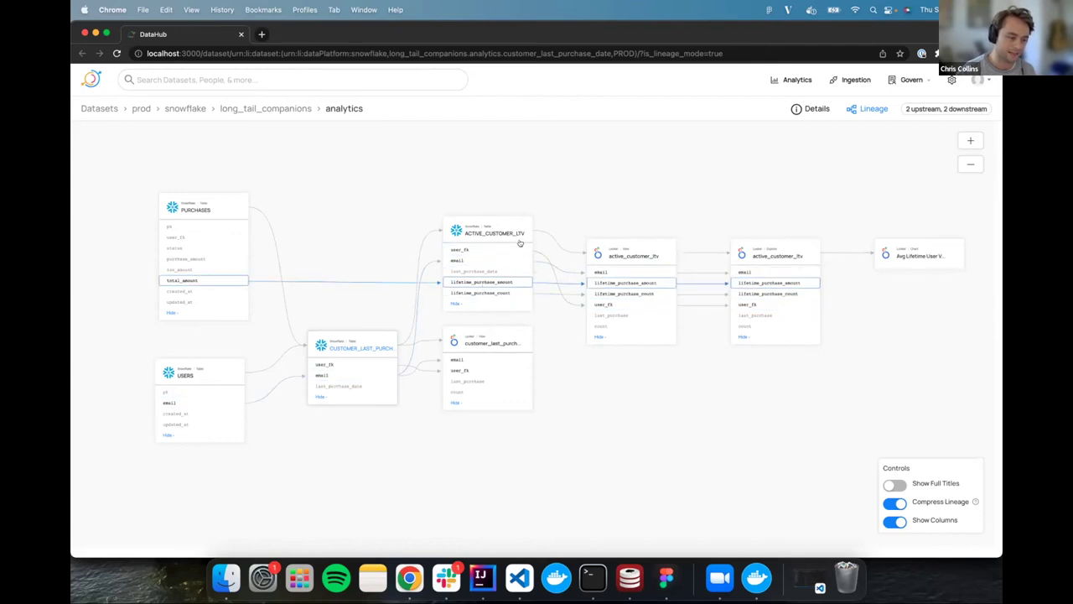
Trace the upstream column lineage of lifetime_purchase_amount in the Looker Explore active_customer_ltv, and clear the highlight
{"action": "left_click", "coordinate": [792, 283]}
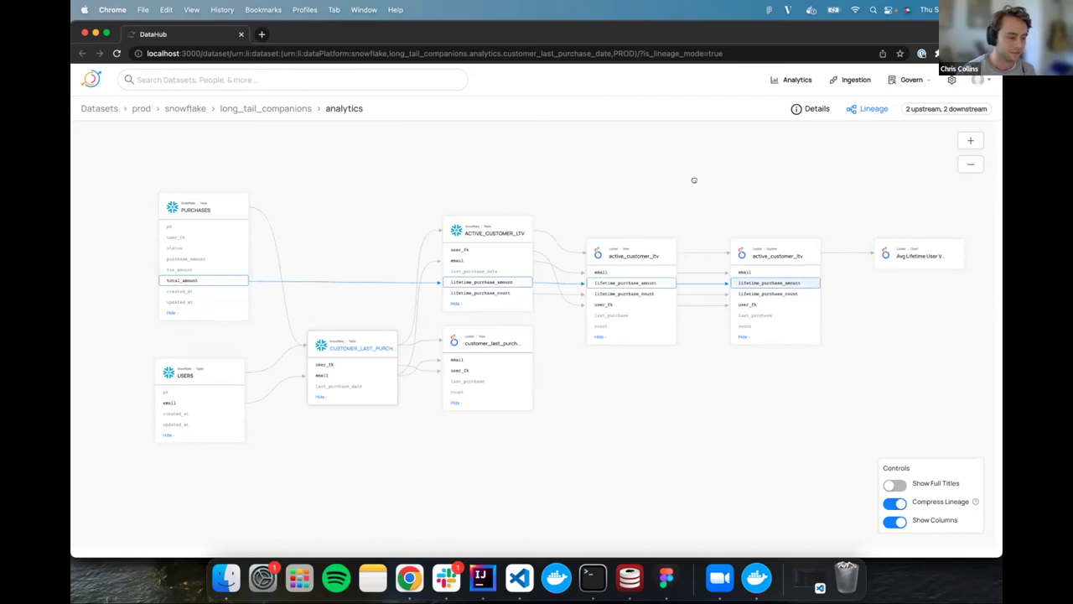
{"action": "scroll", "coordinate": [576, 193], "scroll_direction": "up", "scroll_amount": 3}
{"action": "scroll", "coordinate": [578, 197], "scroll_direction": "down", "scroll_amount": 4}
{"action": "scroll", "coordinate": [628, 175], "scroll_direction": "up", "scroll_amount": 3}
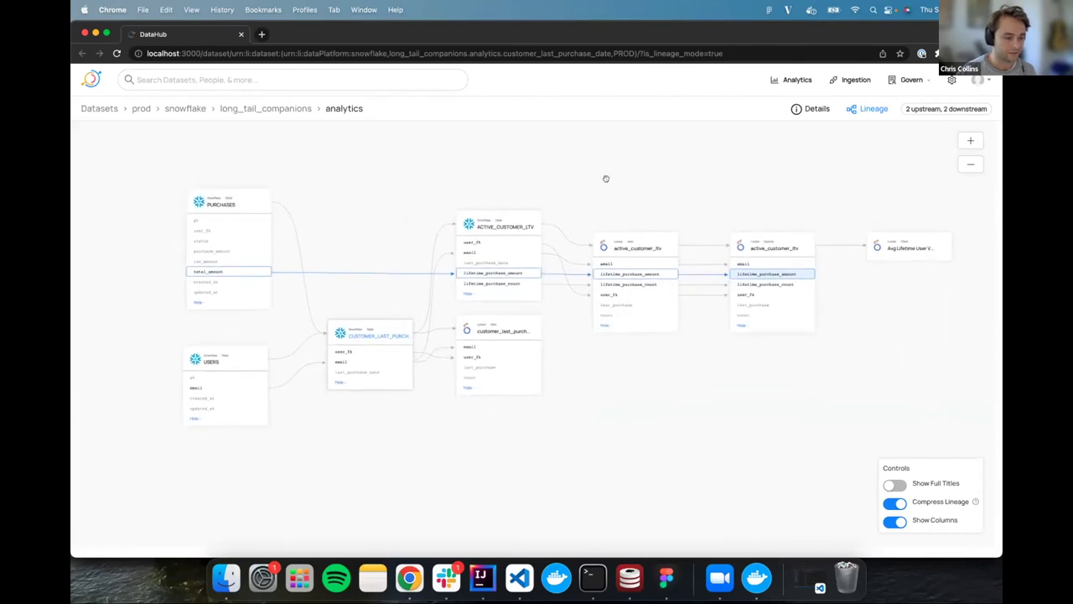
{"action": "left_click_drag", "start_coordinate": [621, 174], "coordinate": [635, 163]}
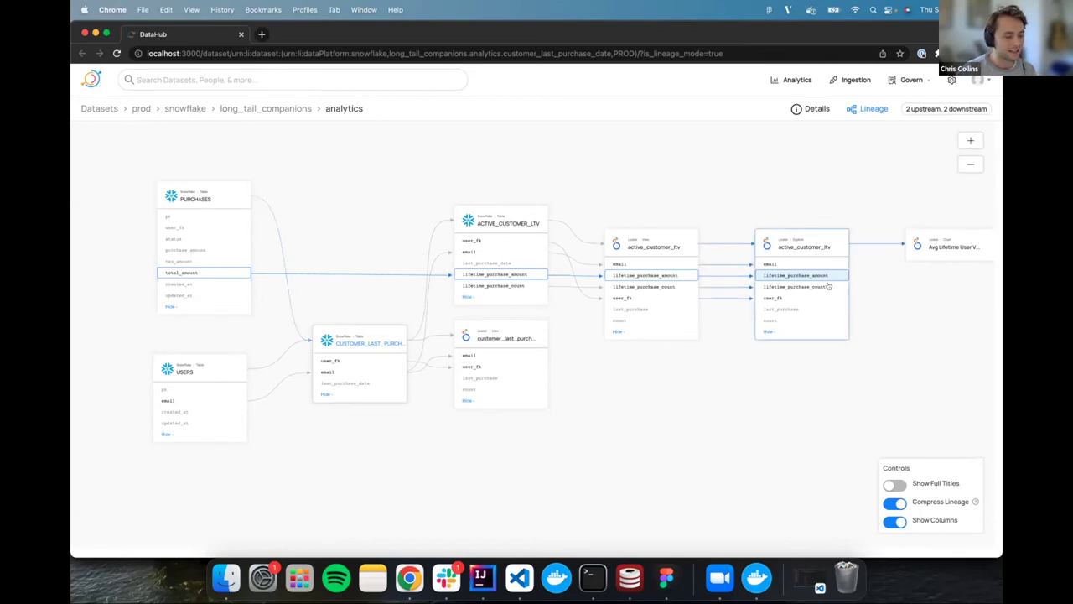
{"action": "left_click", "coordinate": [793, 257]}
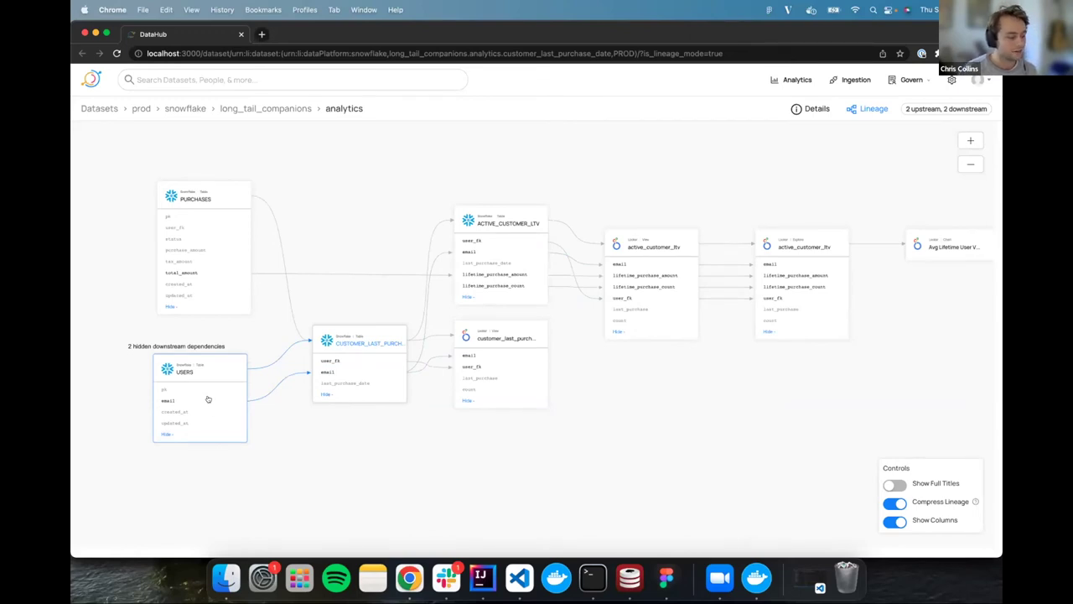
Highlight the email column of the USERS table and follow its downstream column lineage across the graph
{"action": "left_click", "coordinate": [182, 421]}
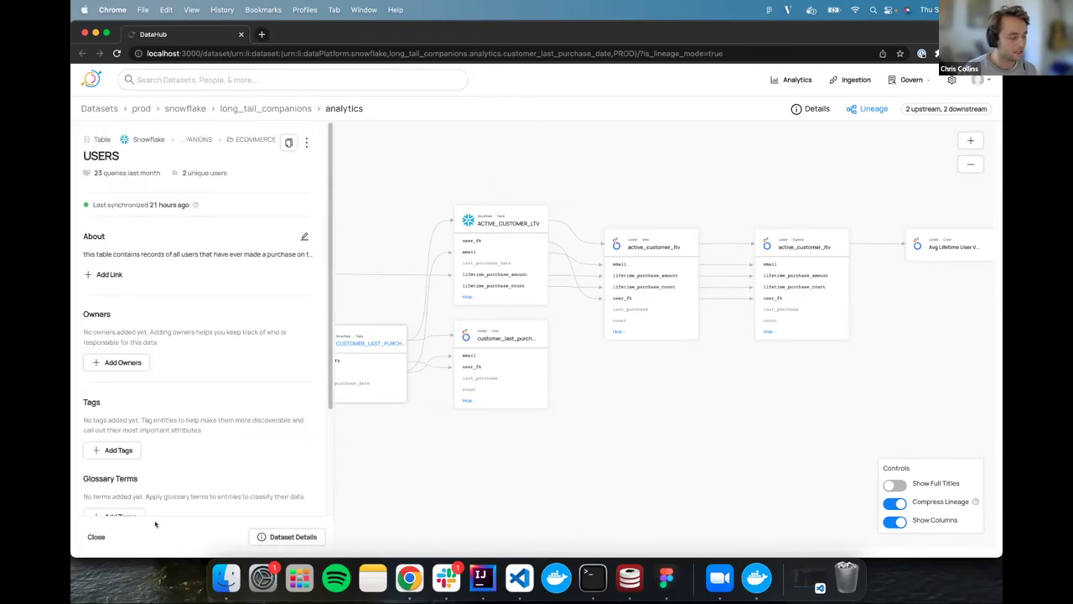
{"action": "left_click", "coordinate": [94, 537]}
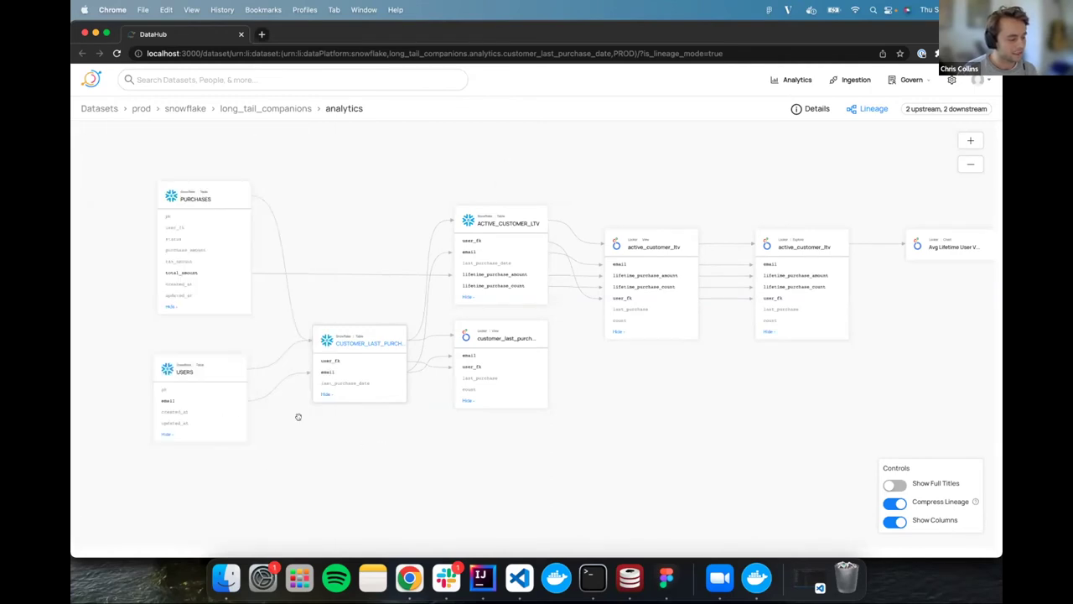
{"action": "left_click", "coordinate": [210, 405]}
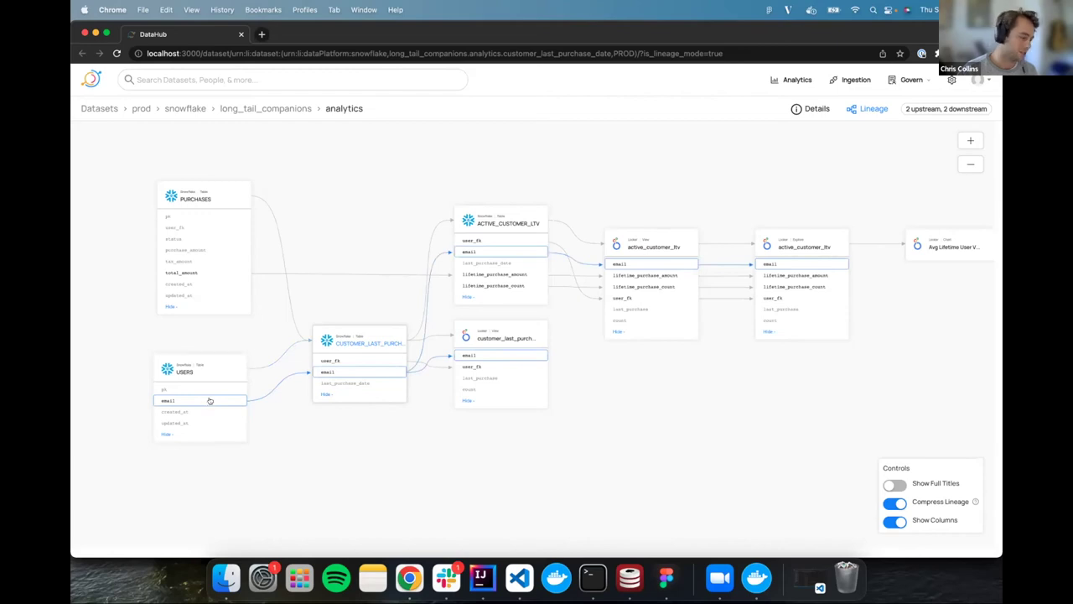
{"action": "left_click", "coordinate": [210, 404]}
{"action": "left_click_drag", "start_coordinate": [363, 444], "coordinate": [328, 439]}
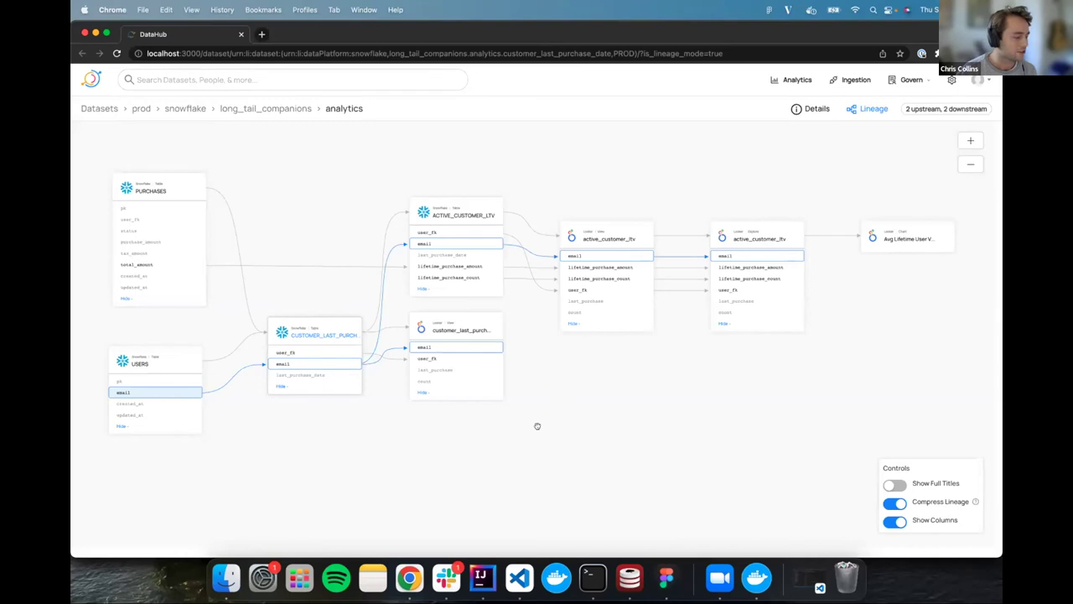
{"action": "scroll", "coordinate": [503, 447], "scroll_direction": "left", "scroll_amount": 3}
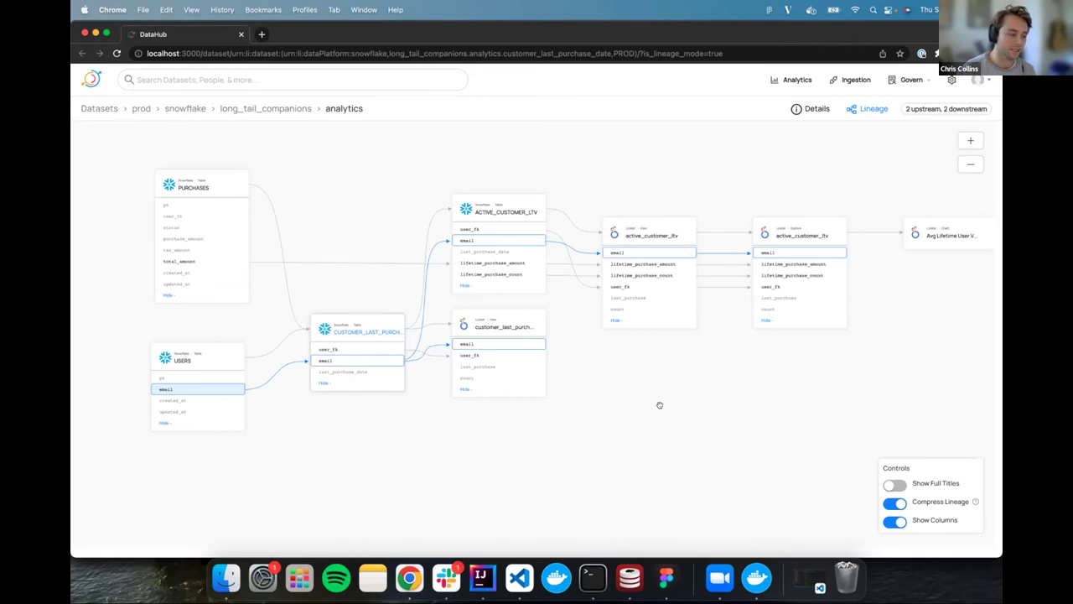
{"action": "mouse_move", "coordinate": [330, 431]}
{"action": "left_mouse_down"}
{"action": "mouse_move", "coordinate": [349, 422]}
{"action": "mouse_move", "coordinate": [339, 427]}
{"action": "left_mouse_up"}
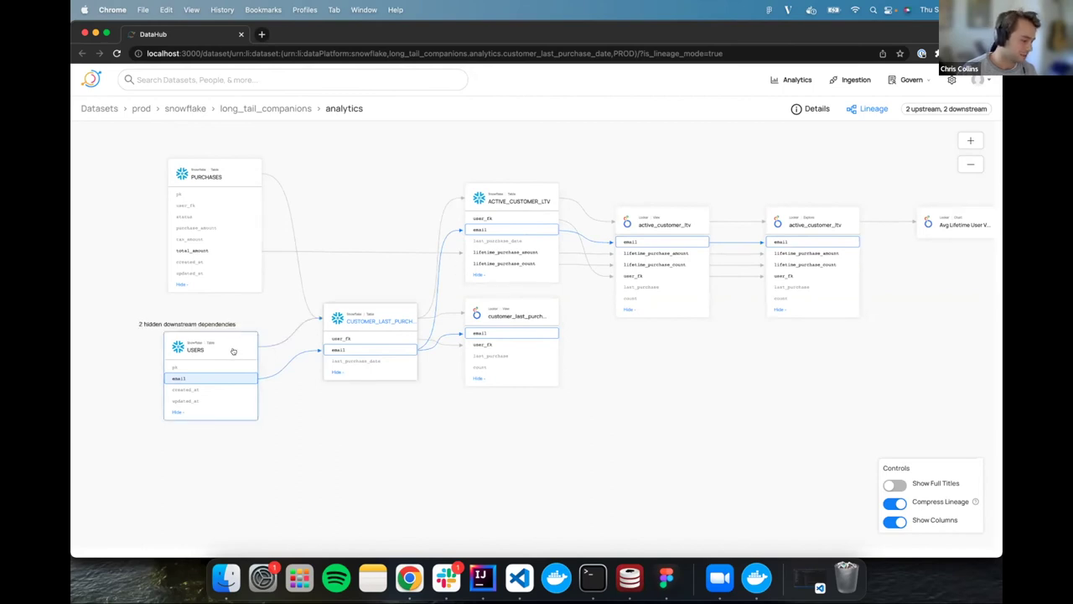
Open the dataset details of the USERS table and show the column lineage of its email field
{"action": "left_click", "coordinate": [225, 348]}
{"action": "left_click", "coordinate": [283, 536]}
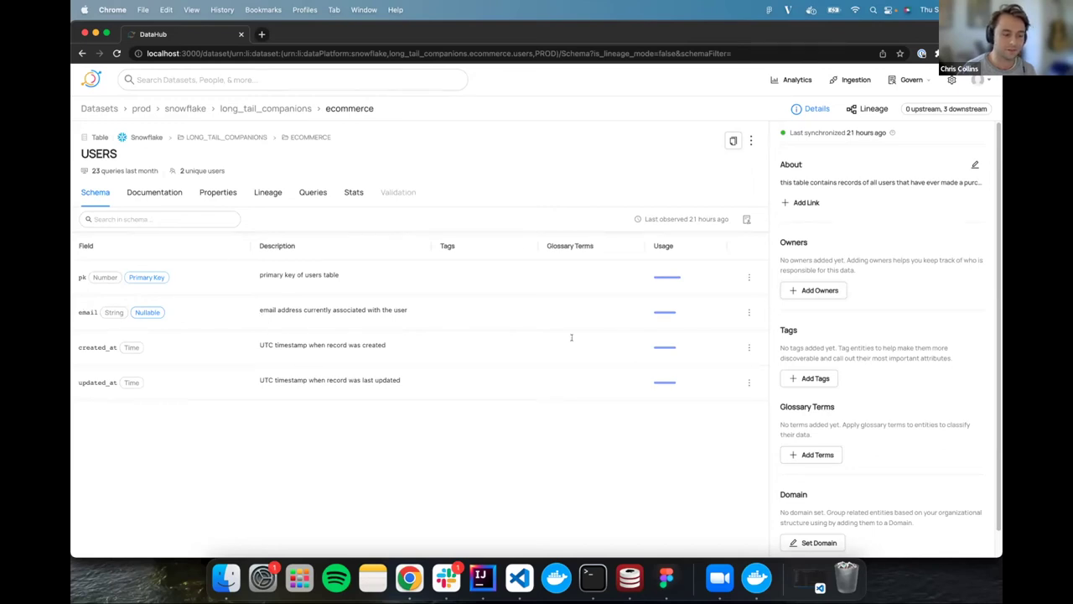
{"action": "left_click", "coordinate": [746, 312]}
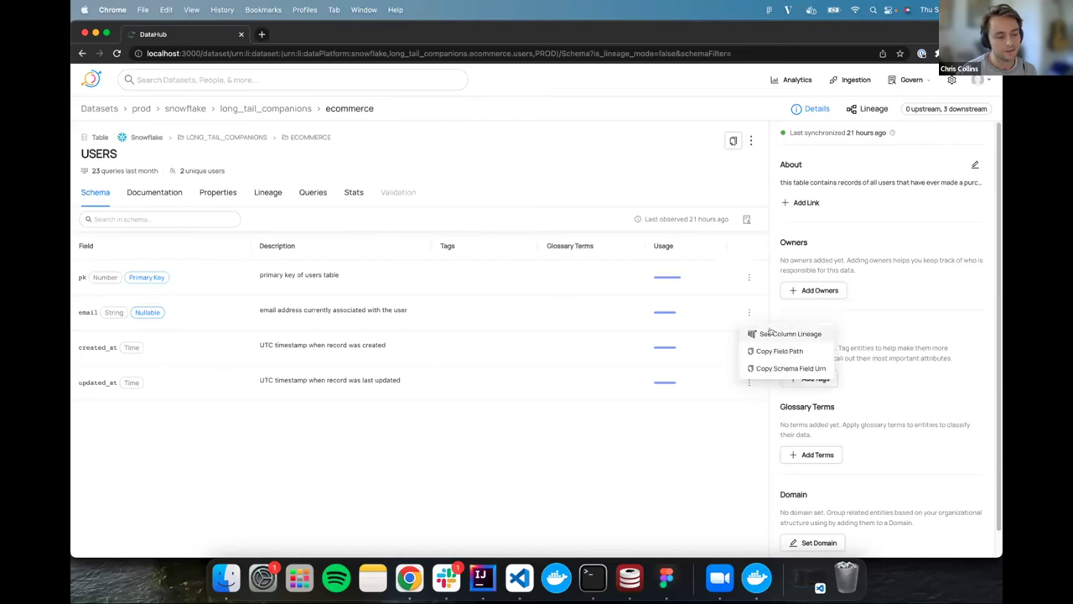
{"action": "left_click", "coordinate": [769, 333]}
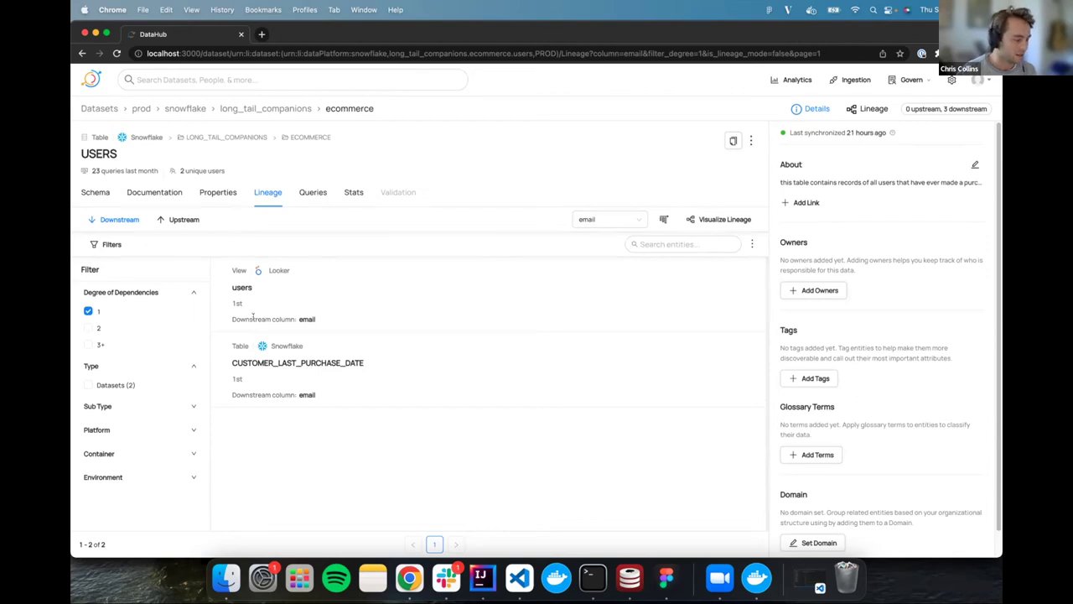
Include dependencies of degree 2 and 3+ in the email column's downstream lineage and review the listed entities
{"action": "left_click", "coordinate": [88, 327]}
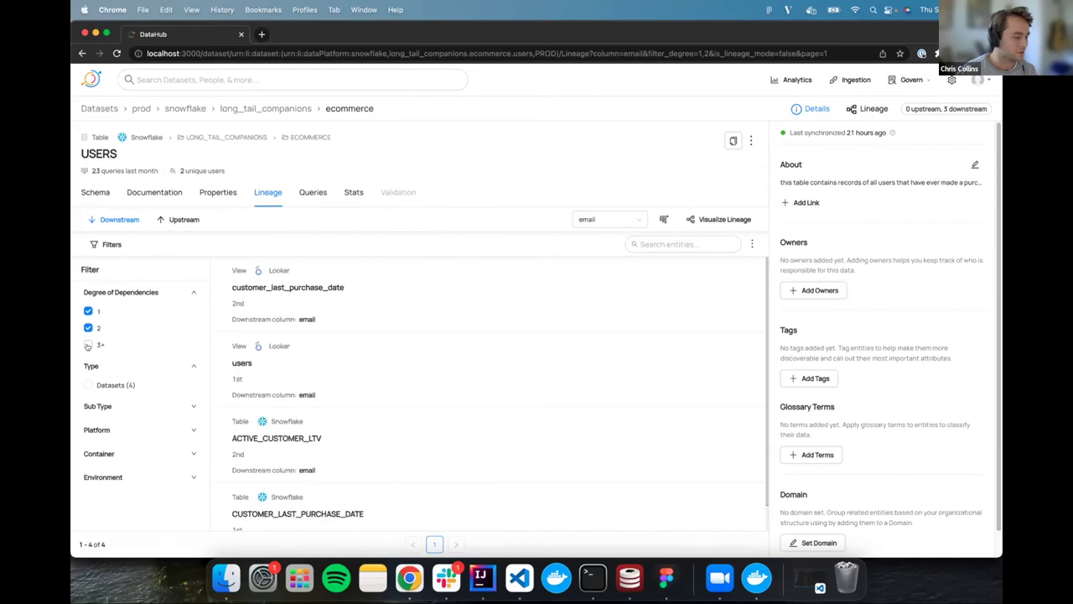
{"action": "left_click", "coordinate": [87, 345]}
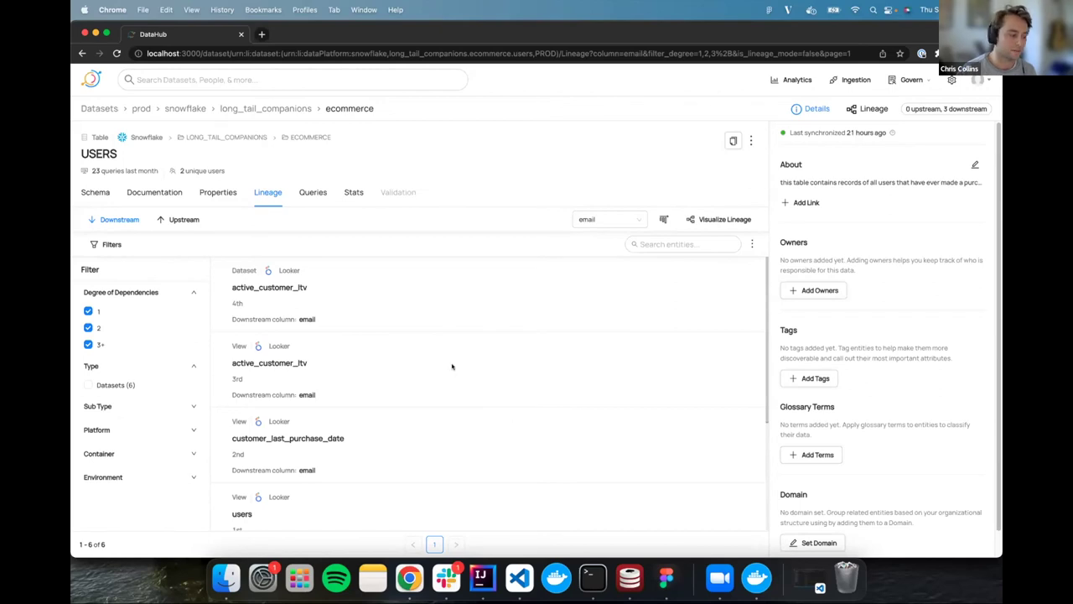
{"action": "scroll", "coordinate": [472, 378], "scroll_direction": "down", "scroll_amount": 4}
{"action": "scroll", "coordinate": [472, 379], "scroll_direction": "up", "scroll_amount": 4}
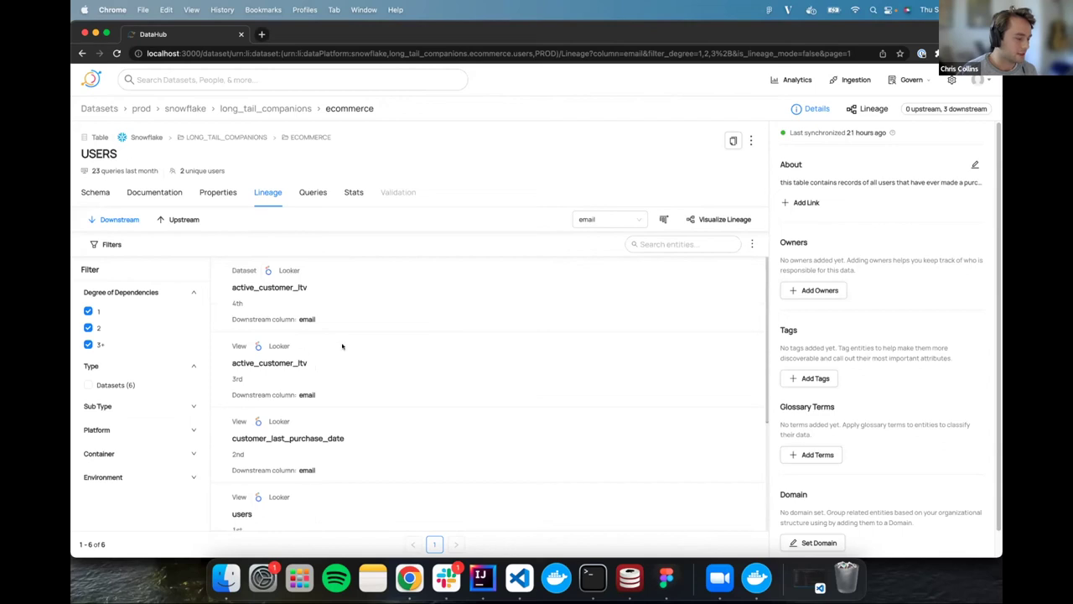
{"action": "scroll", "coordinate": [359, 376], "scroll_direction": "down", "scroll_amount": 4}
{"action": "scroll", "coordinate": [440, 327], "scroll_direction": "up", "scroll_amount": 4}
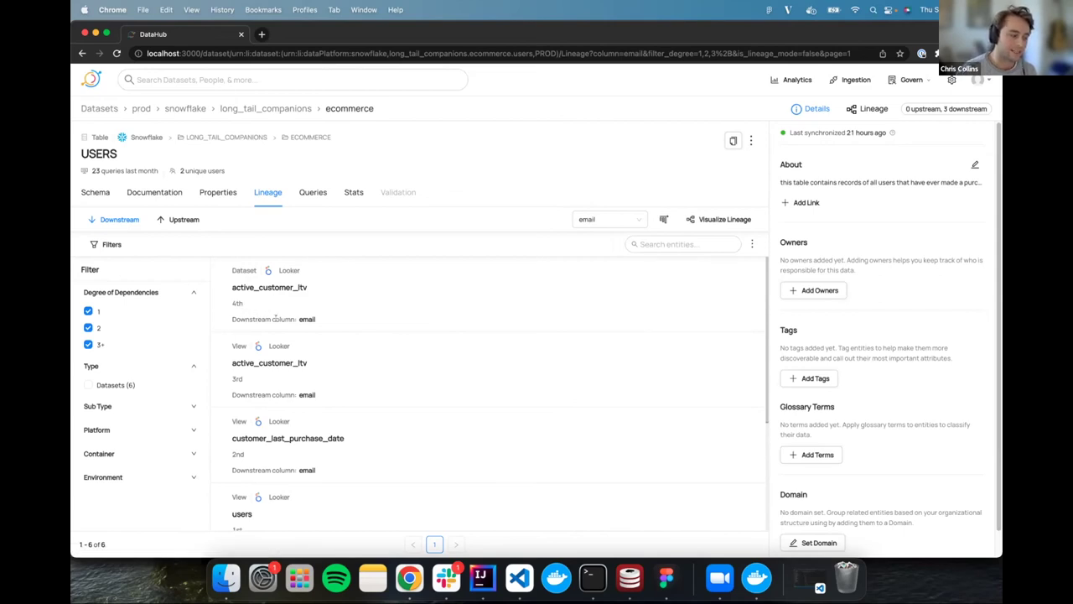
View the column path from USERS email to the email column of the fourth-degree active_customer_ltv dataset, and close it
{"action": "right_click", "coordinate": [307, 319]}
{"action": "left_click", "coordinate": [497, 290]}
{"action": "left_click", "coordinate": [307, 319]}
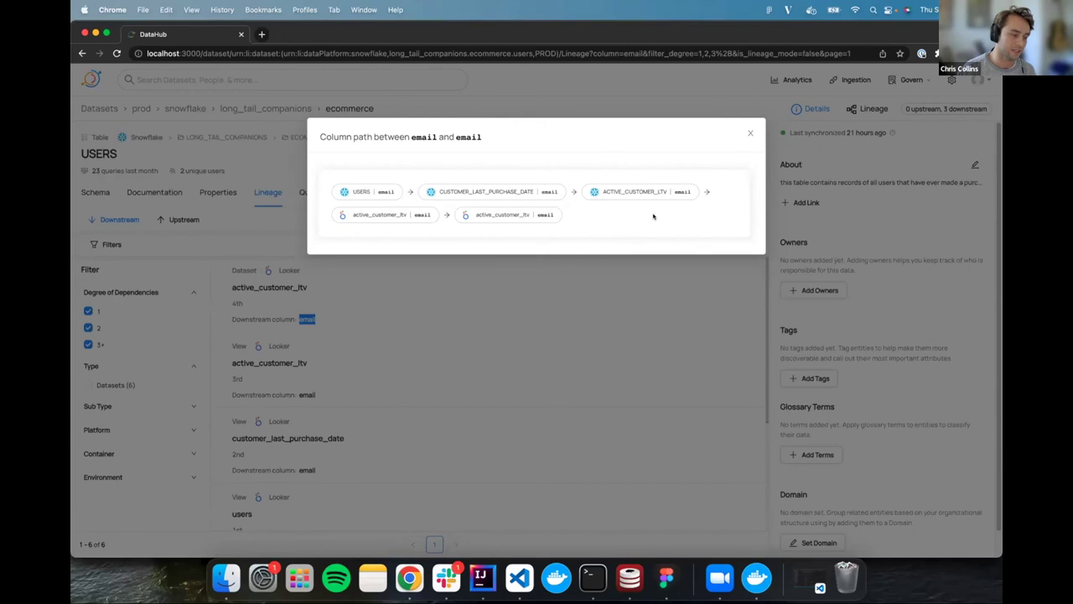
{"action": "left_click", "coordinate": [750, 133]}
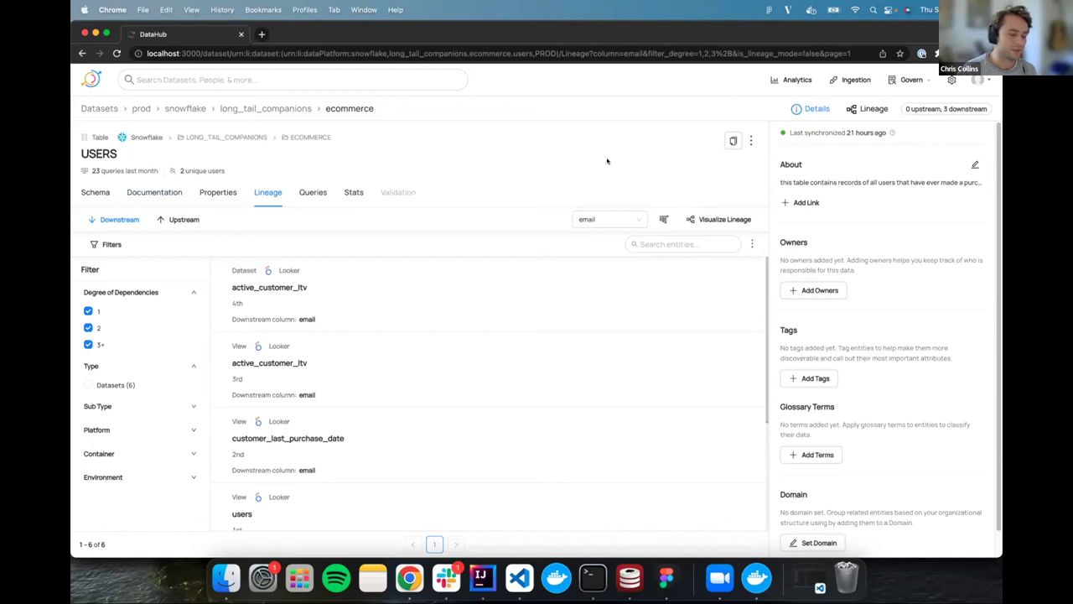
Hide and show column level lineage again for USERS, and check which columns can be chosen, keeping email
{"action": "left_click", "coordinate": [664, 220]}
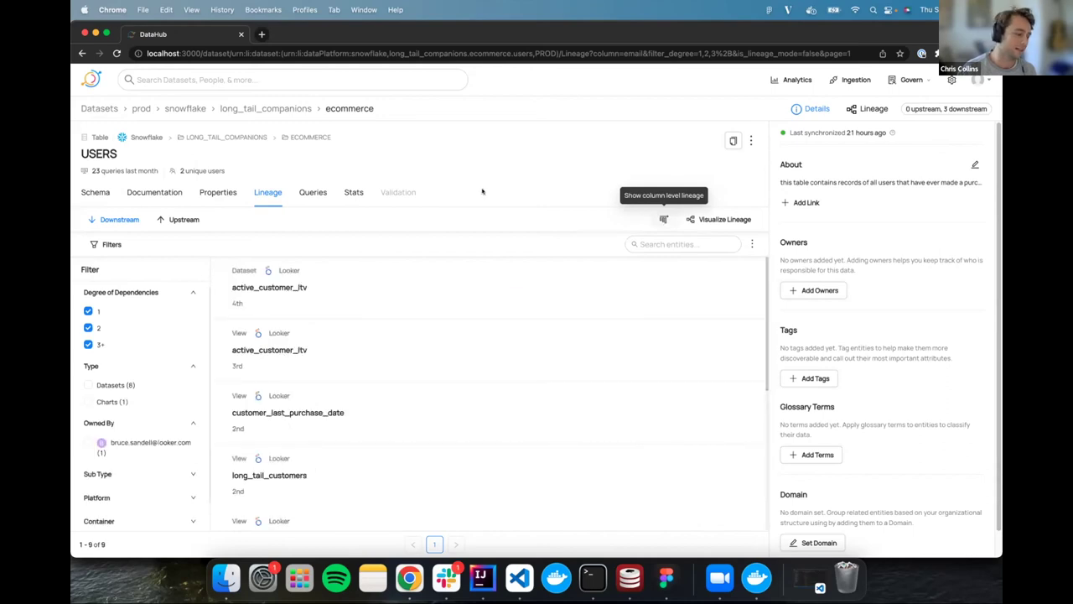
{"action": "left_click", "coordinate": [664, 219]}
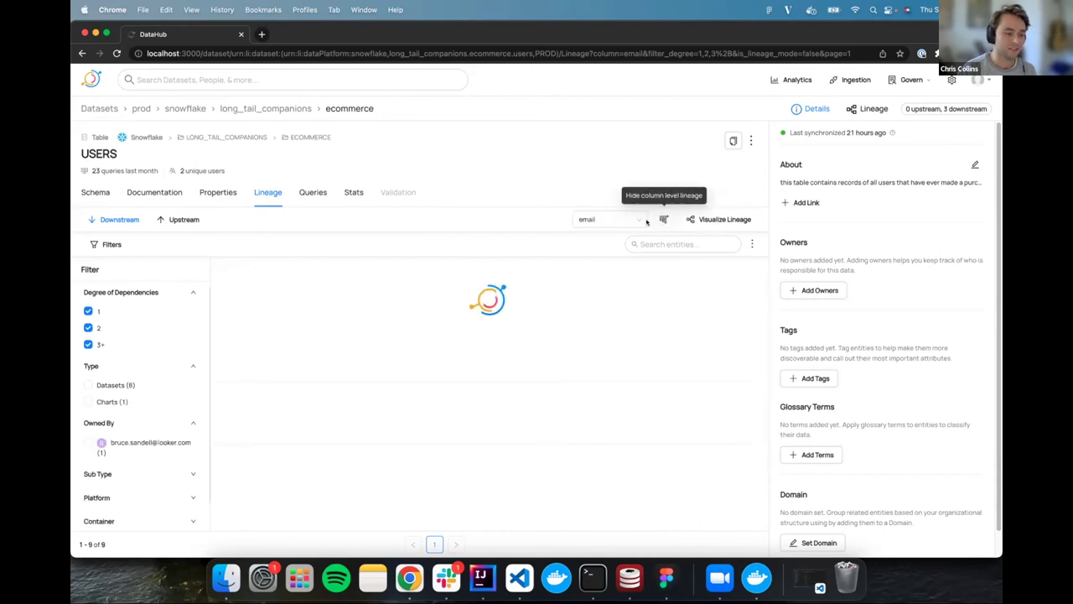
{"action": "left_click", "coordinate": [619, 220]}
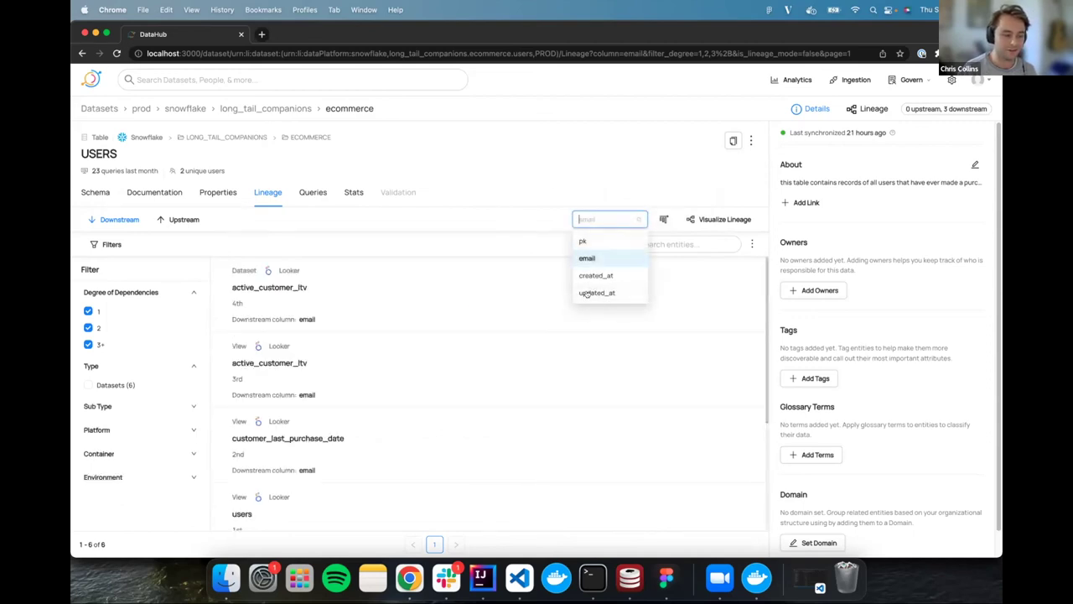
{"action": "left_click", "coordinate": [510, 168]}
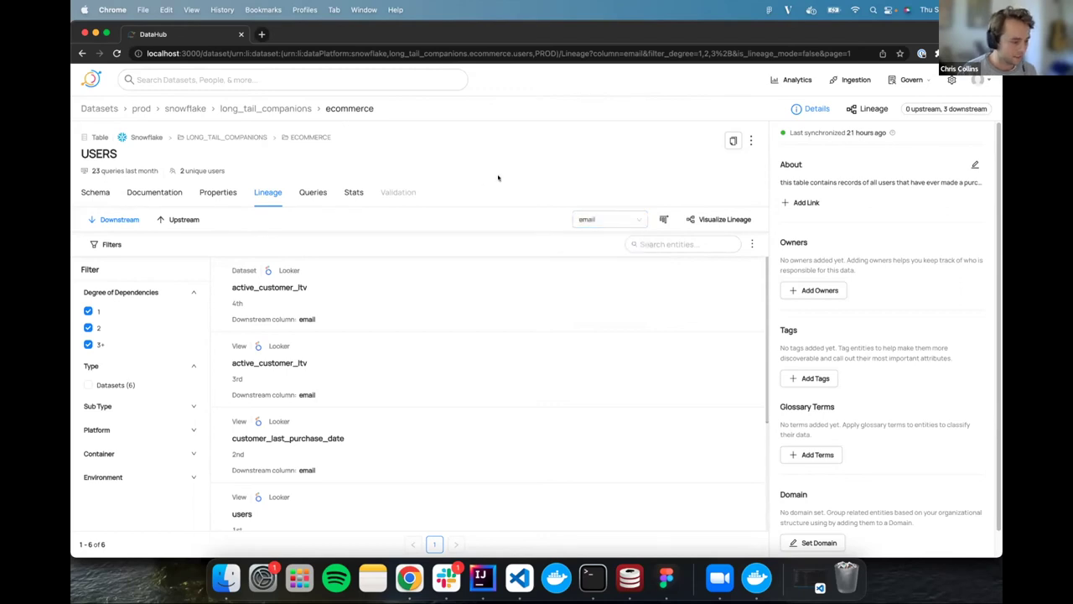